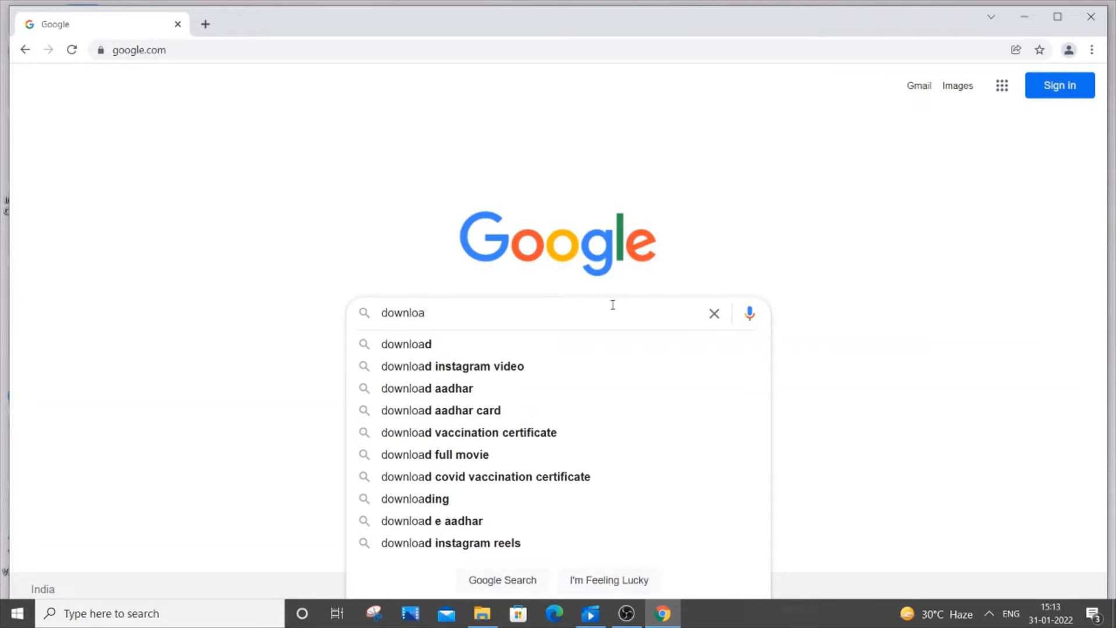
- Search the web for "download virtualbox" and open the Oracle VM VirtualBox Downloads page
{"action": "type", "text": "d virt"}
{"action": "key", "text": "Down"}
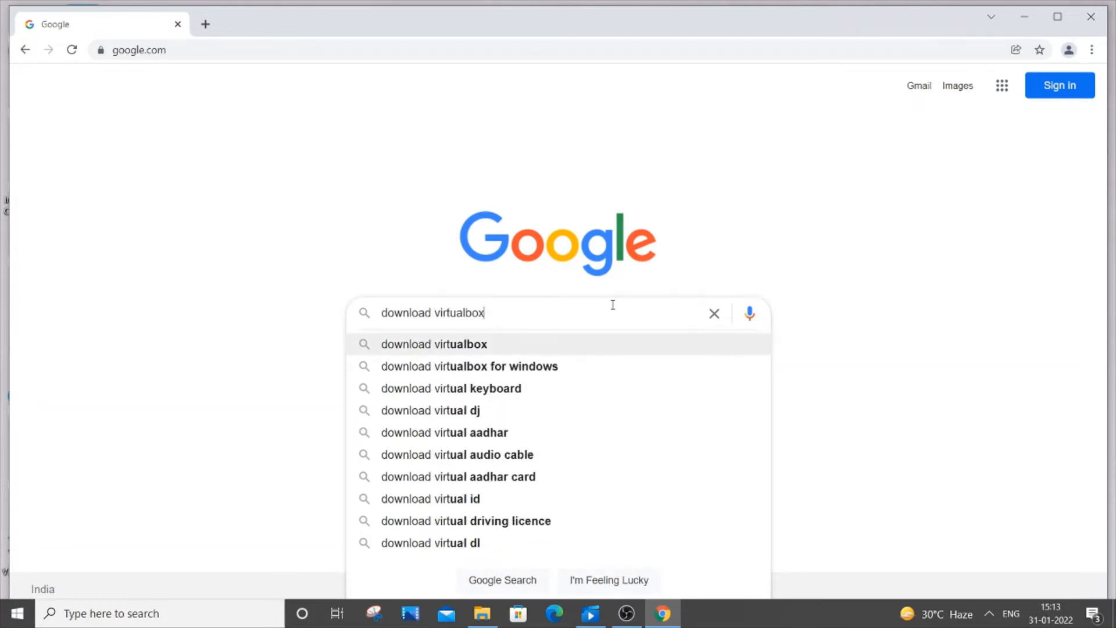
{"action": "key", "text": "Return"}
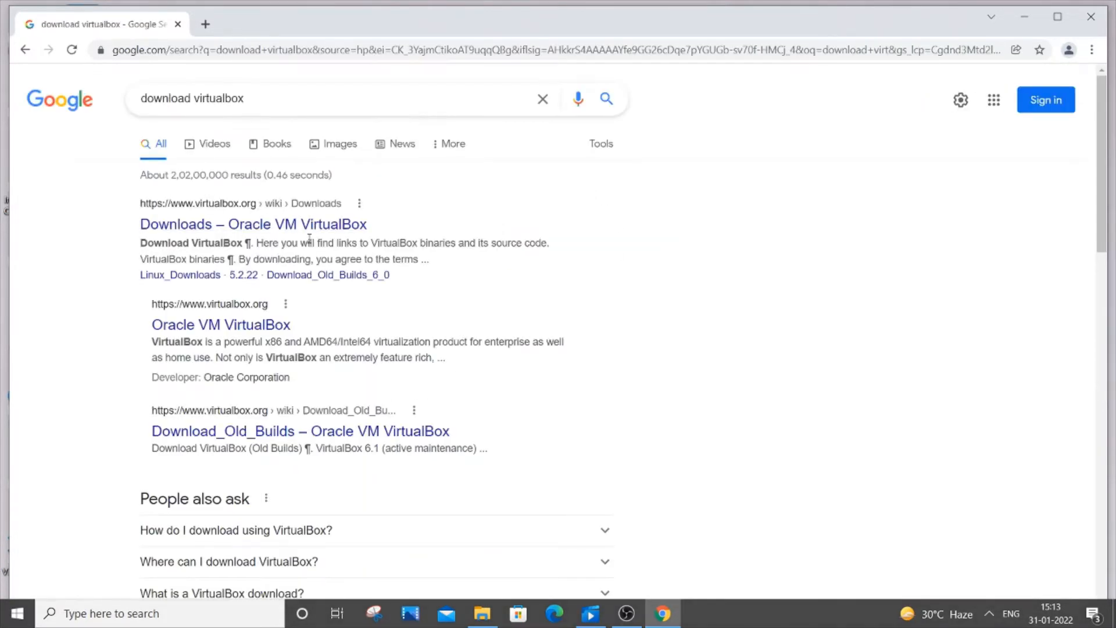
{"action": "left_click", "coordinate": [294, 228]}
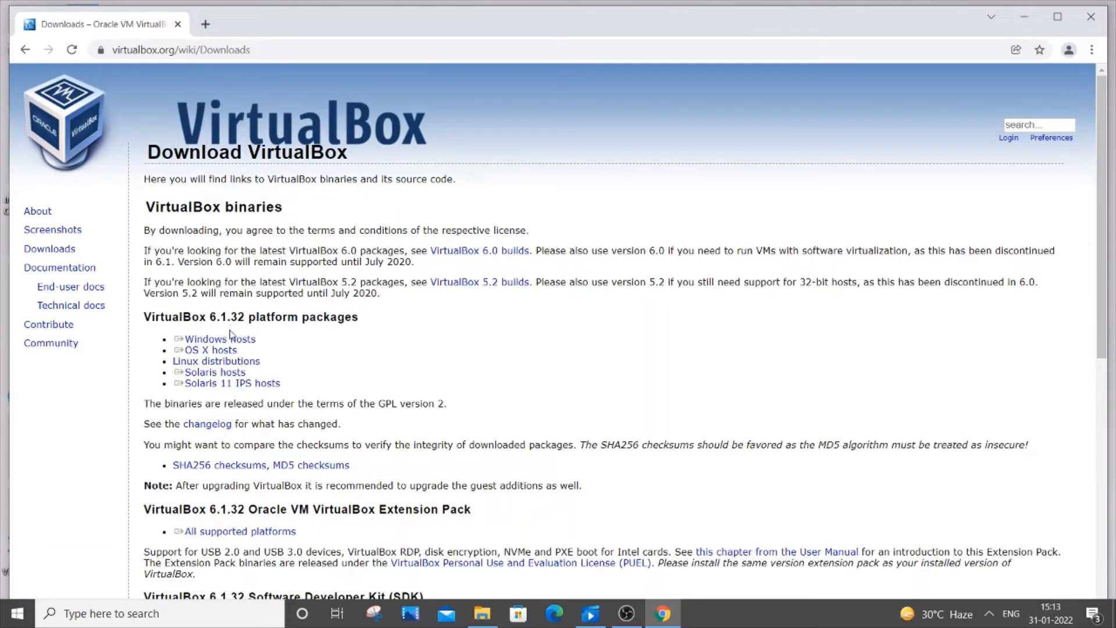
- Download the VirtualBox 6.1.26 platform package for Windows hosts
{"action": "left_click_drag", "start_coordinate": [232, 325], "coordinate": [237, 347]}
{"action": "left_click", "coordinate": [261, 350]}
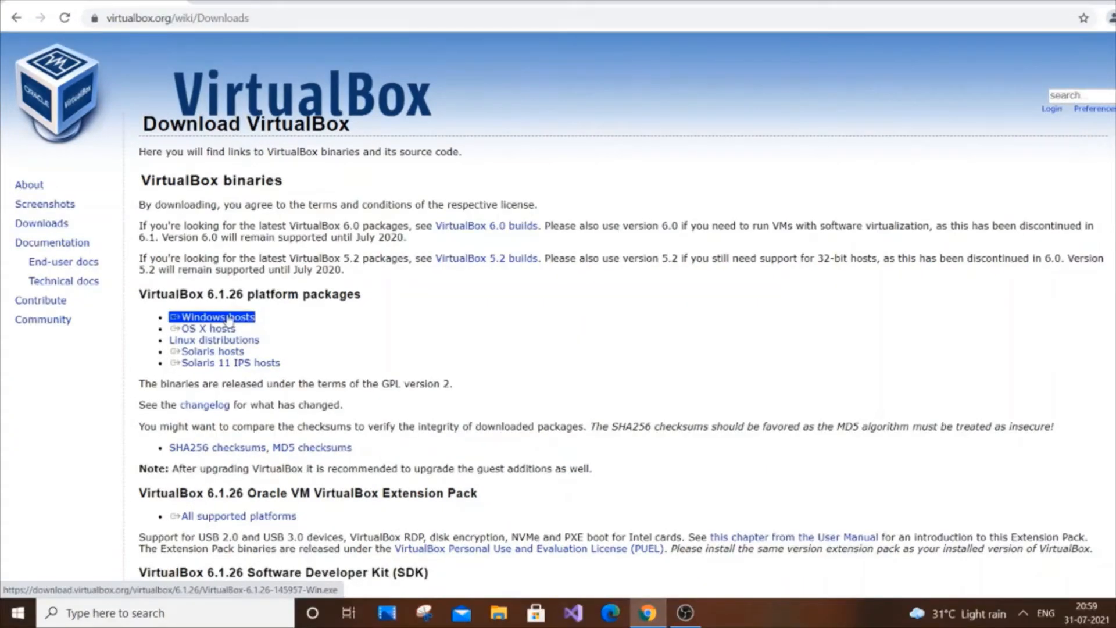
{"action": "left_click", "coordinate": [228, 321]}
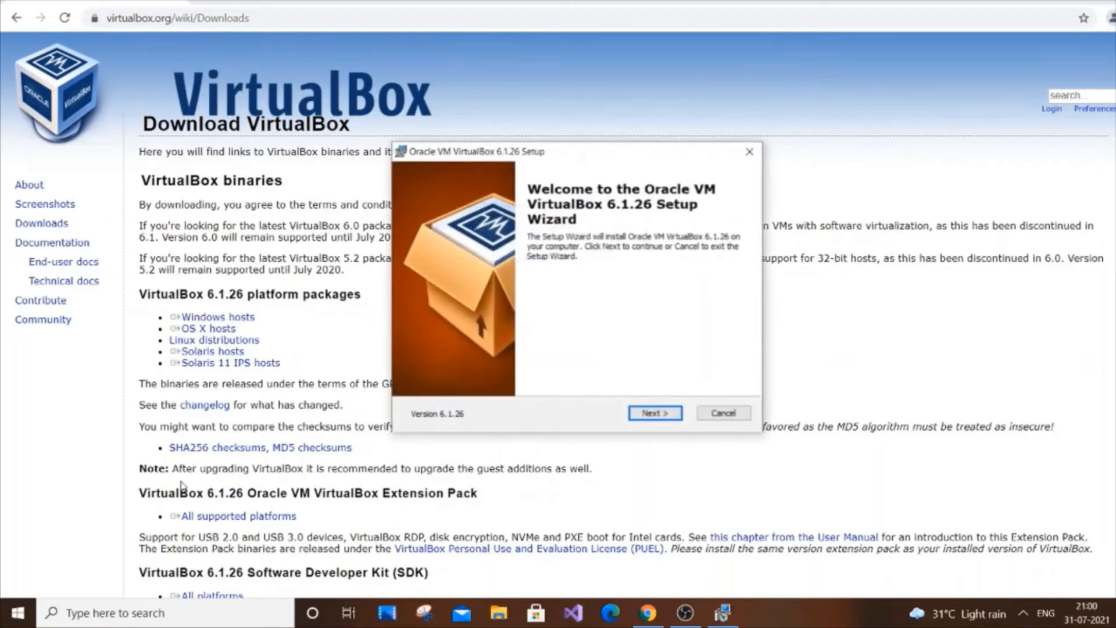
- Proceed through the VirtualBox setup wizard, keeping the default features, install location, shortcuts and file associations
{"action": "left_click", "coordinate": [655, 414]}
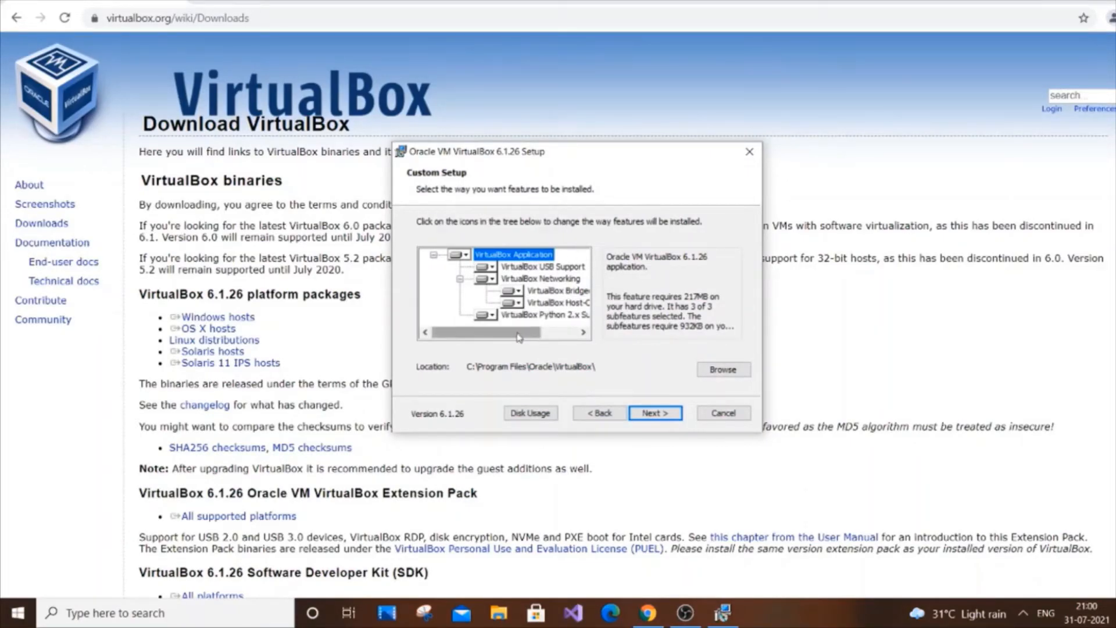
{"action": "left_click_drag", "start_coordinate": [520, 334], "coordinate": [449, 350]}
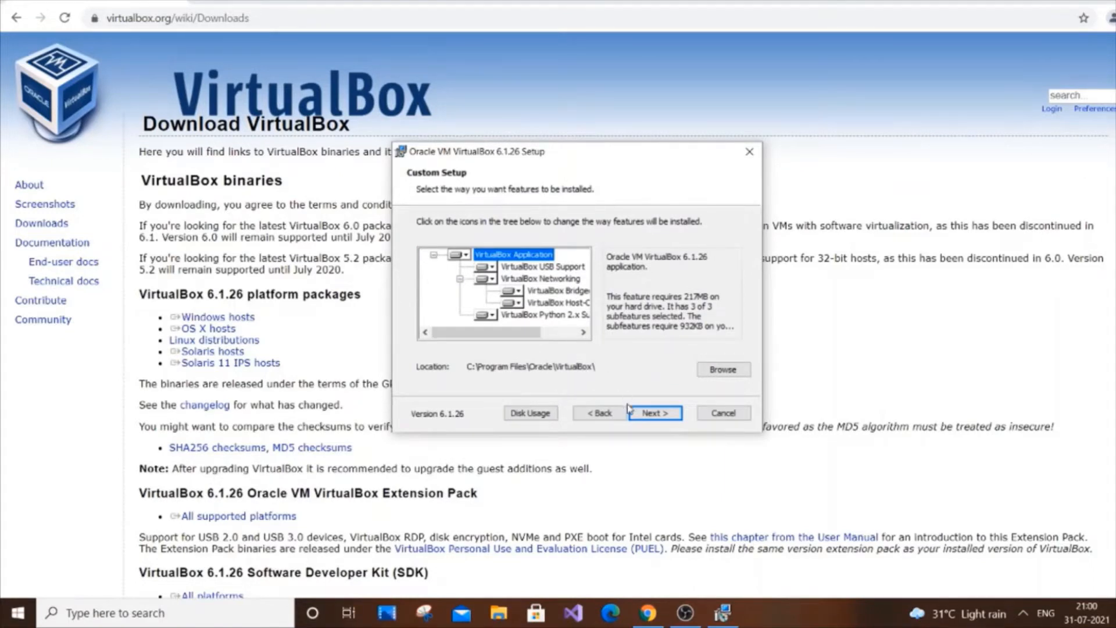
{"action": "left_click", "coordinate": [656, 413]}
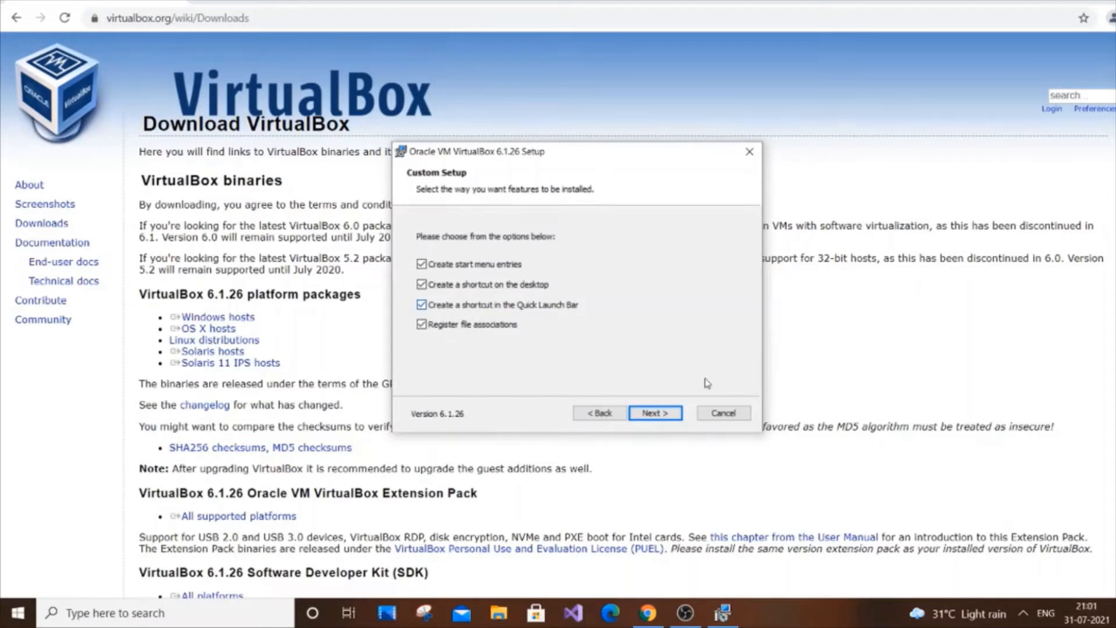
{"action": "left_click", "coordinate": [662, 416]}
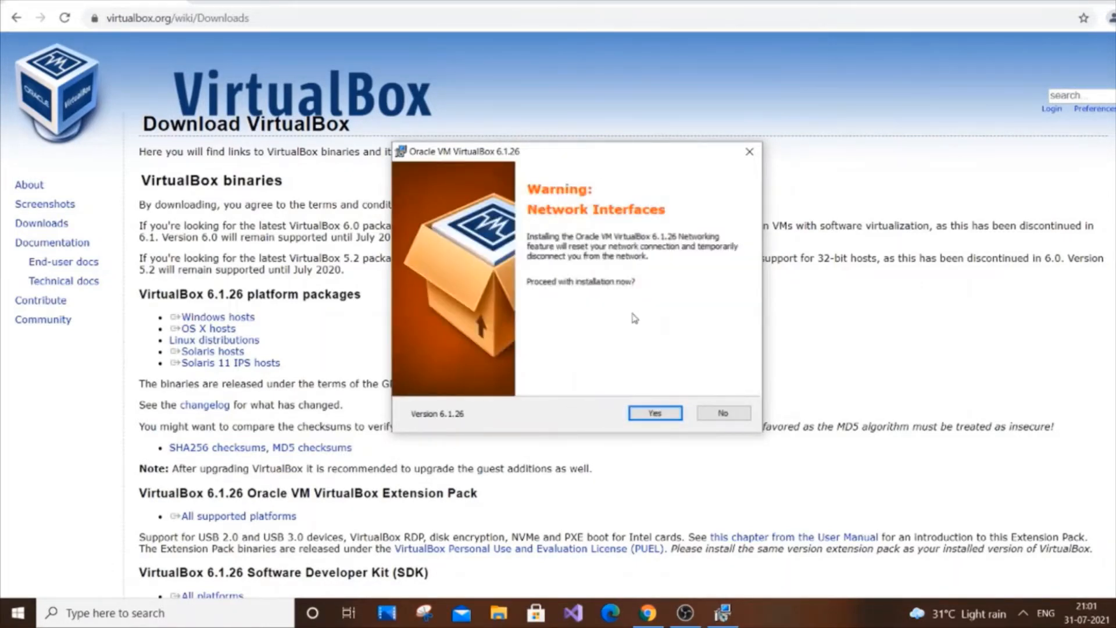
{"action": "left_click", "coordinate": [644, 417]}
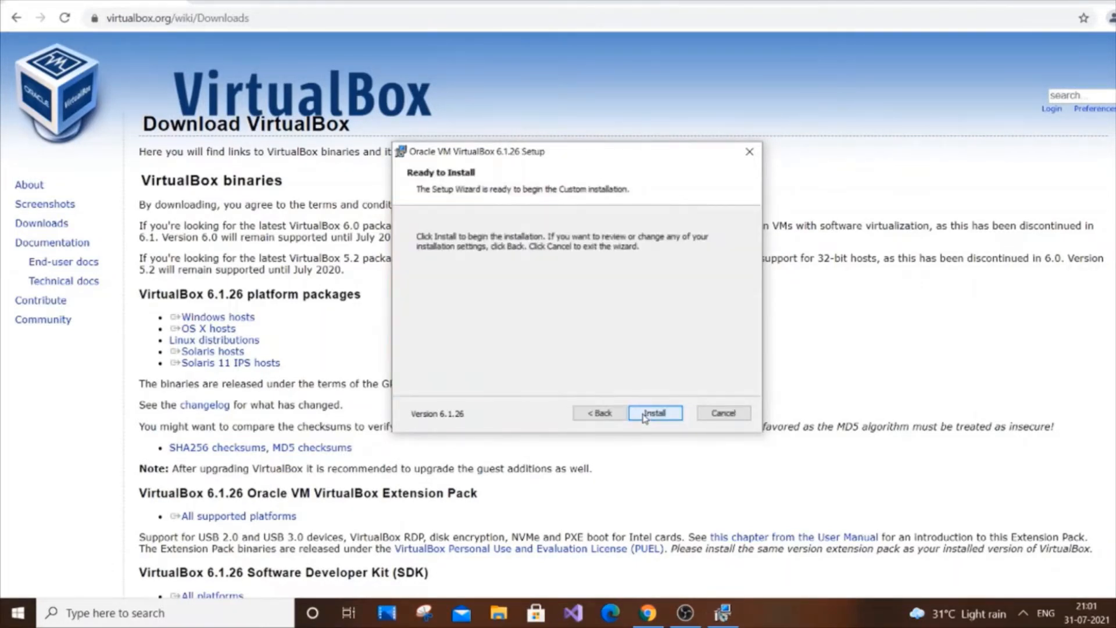
{"action": "left_click", "coordinate": [654, 413]}
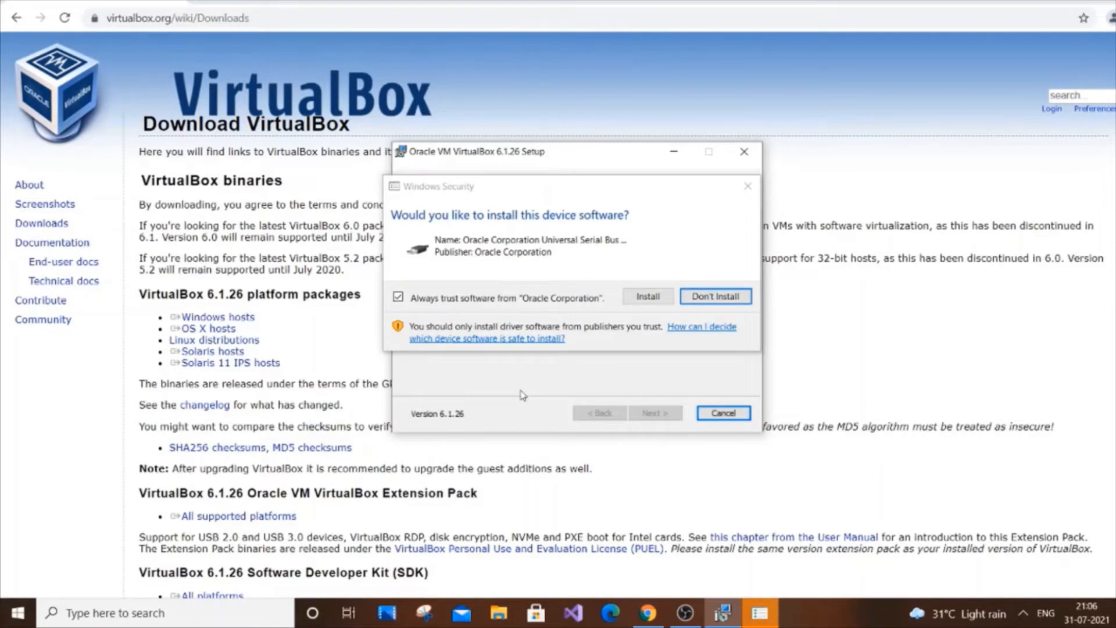
{"action": "left_click", "coordinate": [654, 298]}
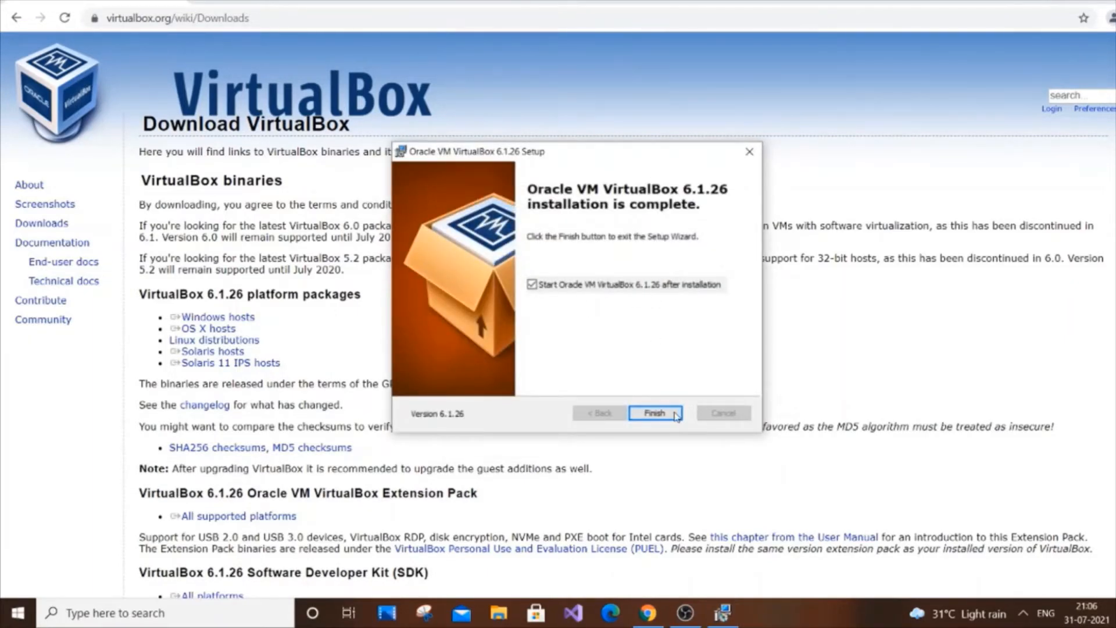
{"action": "left_click", "coordinate": [655, 413]}
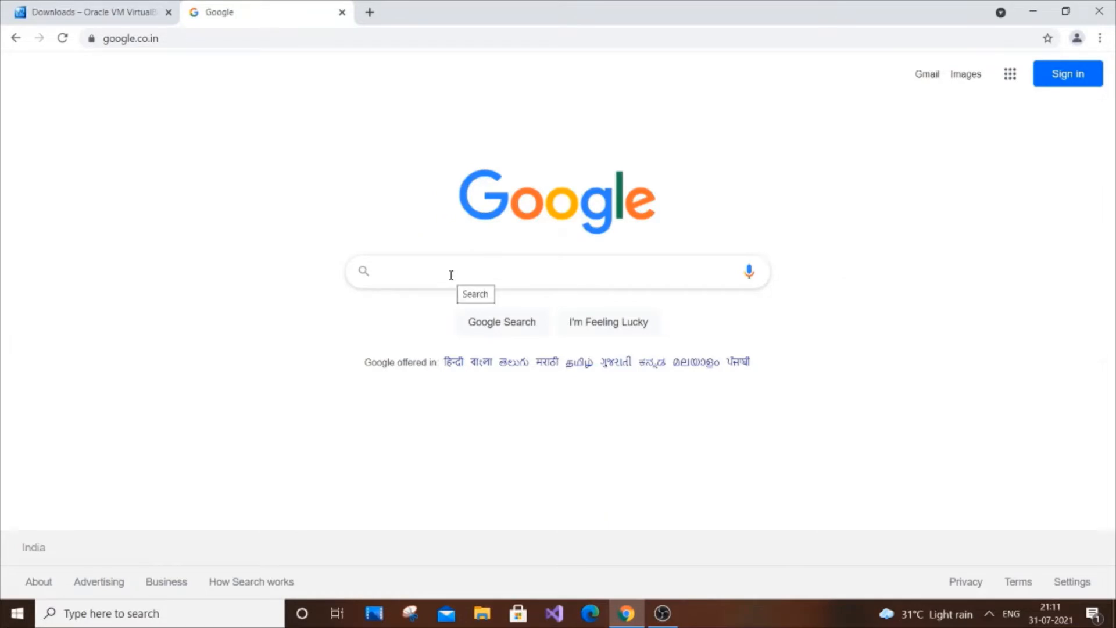
- Search the web for "download ubuntu" and open the Download Ubuntu Desktop page
{"action": "type", "text": "down"}
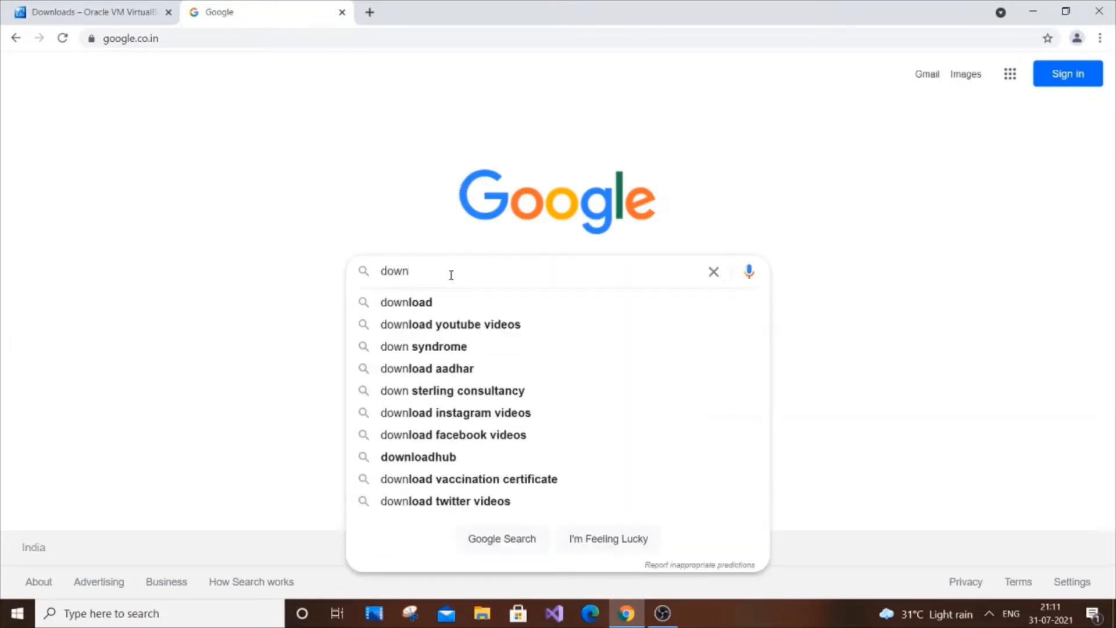
{"action": "type", "text": "load ubuntu"}
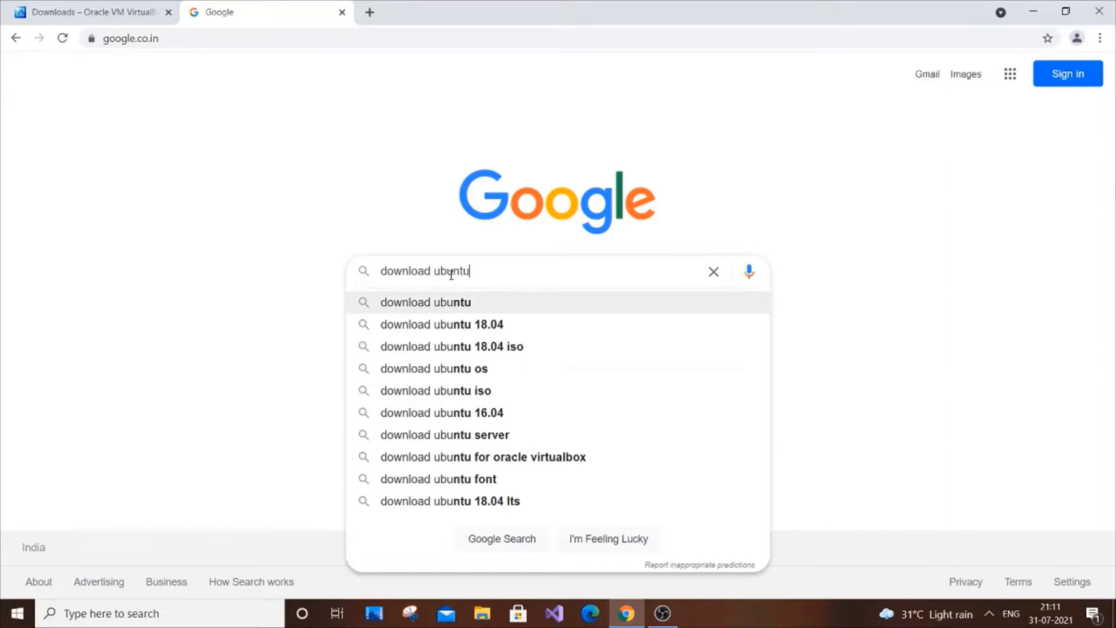
{"action": "key", "text": "Return"}
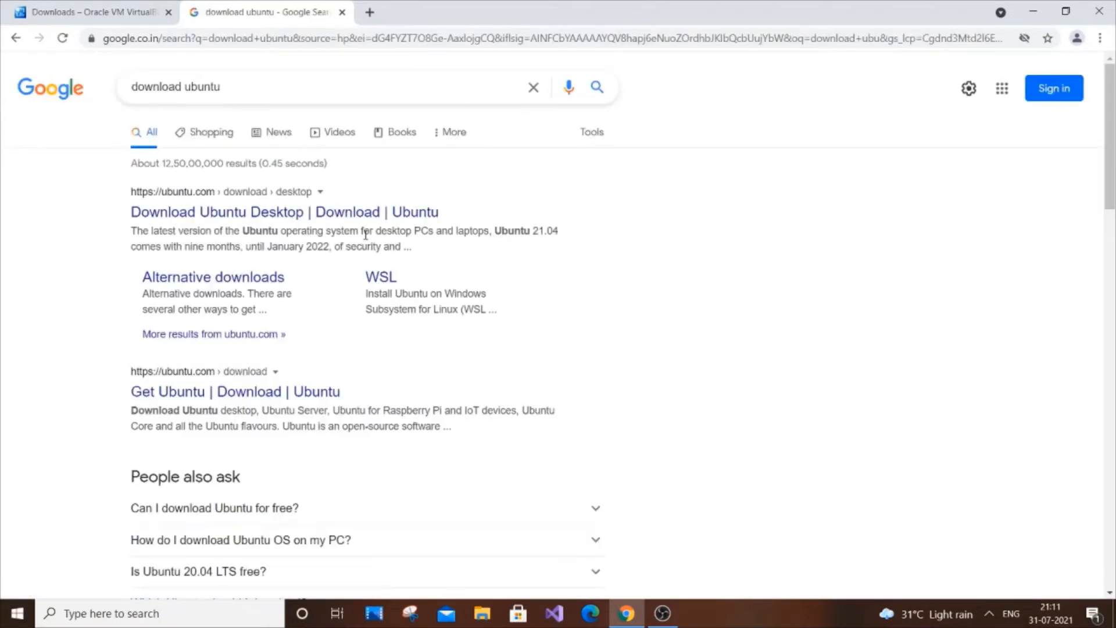
{"action": "left_click", "coordinate": [244, 224]}
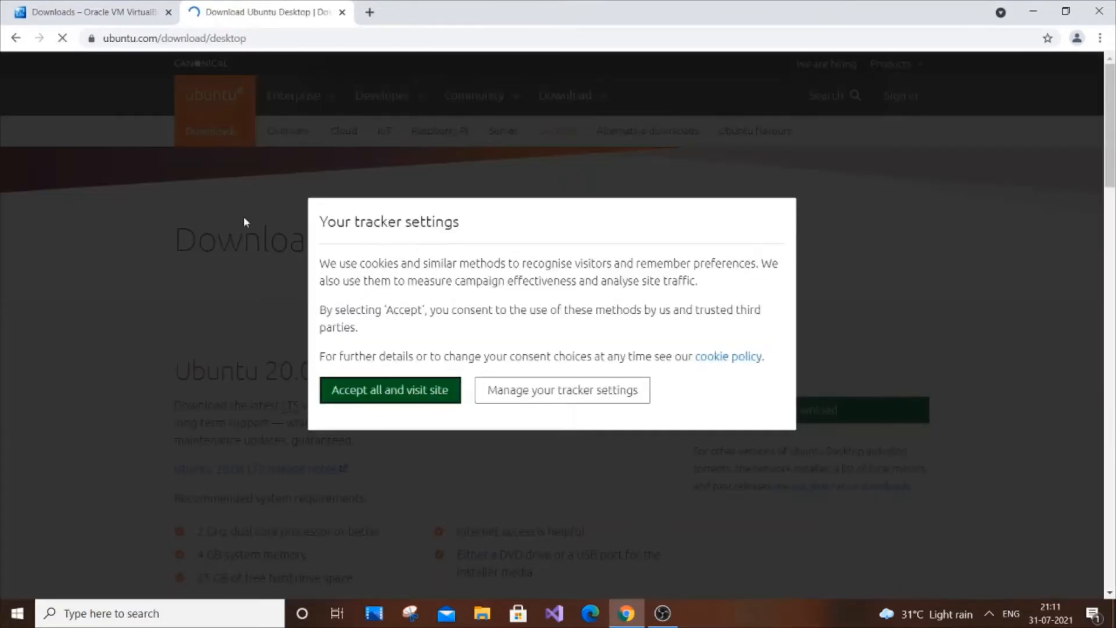
- Accept the site's tracker settings and download the Ubuntu 20.04.2.0 LTS desktop image
{"action": "left_click", "coordinate": [440, 400]}
{"action": "scroll", "coordinate": [1110, 146], "scroll_direction": "down", "scroll_amount": 2}
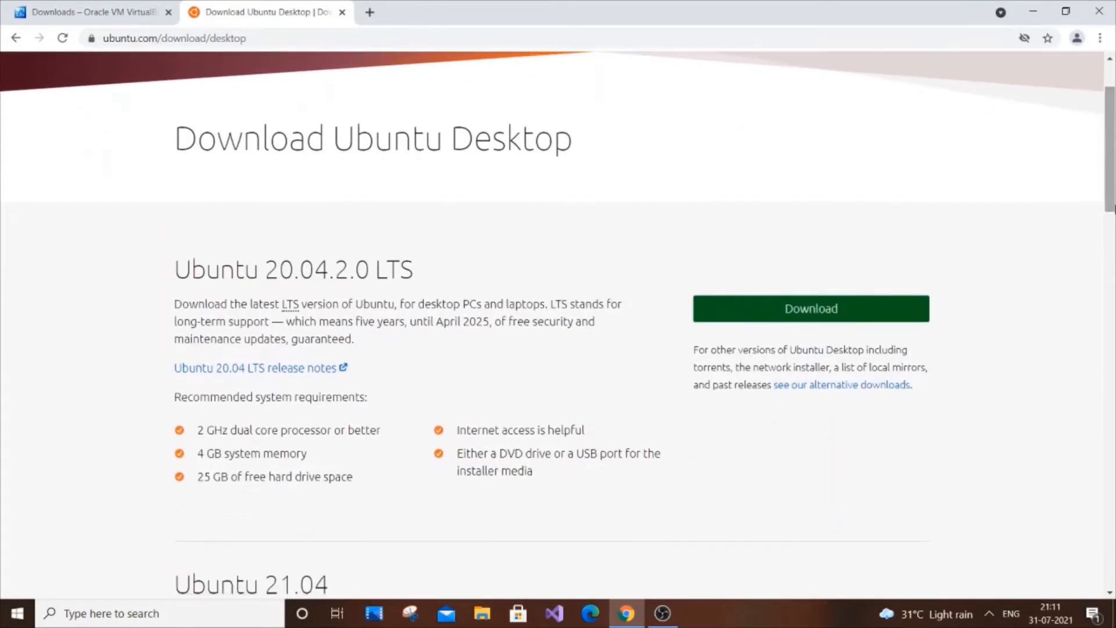
{"action": "left_click_drag", "start_coordinate": [175, 268], "coordinate": [541, 274]}
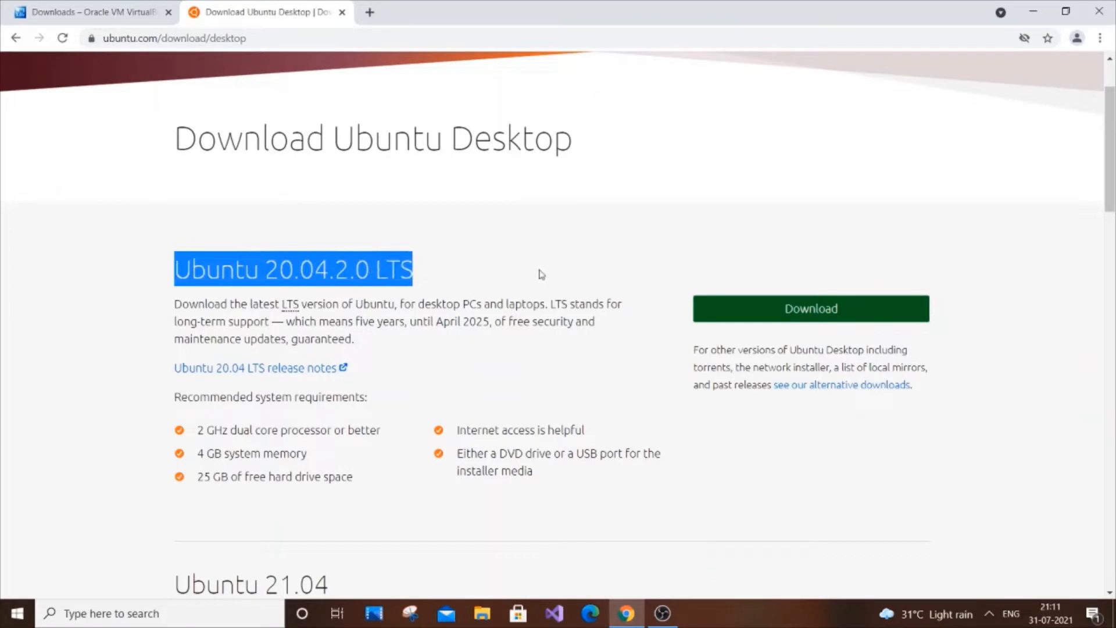
{"action": "left_click", "coordinate": [526, 271]}
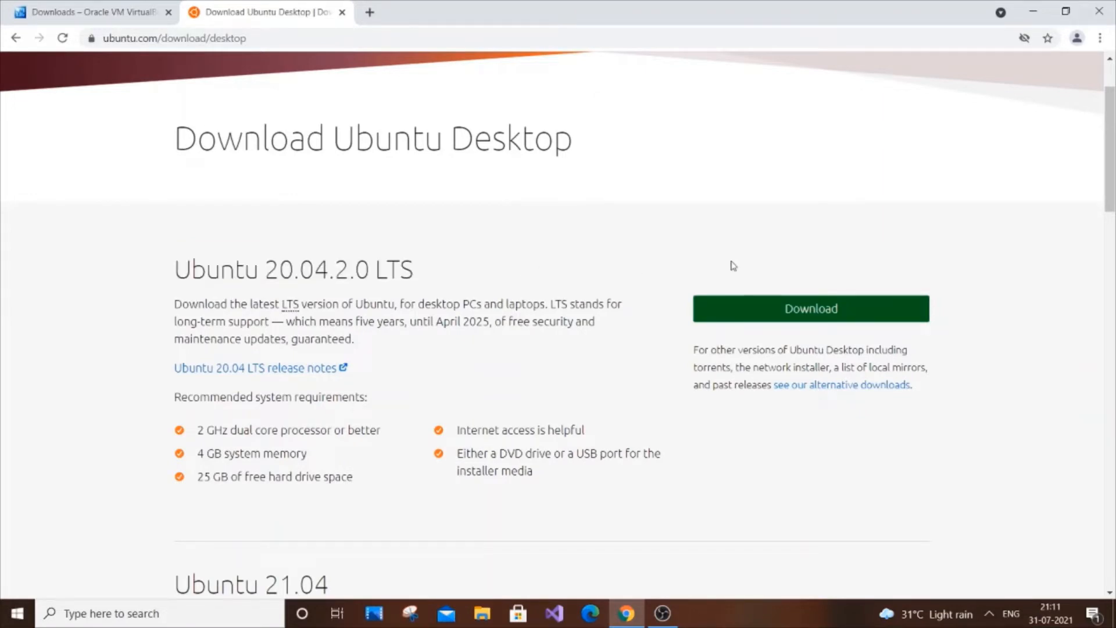
{"action": "left_click", "coordinate": [813, 314]}
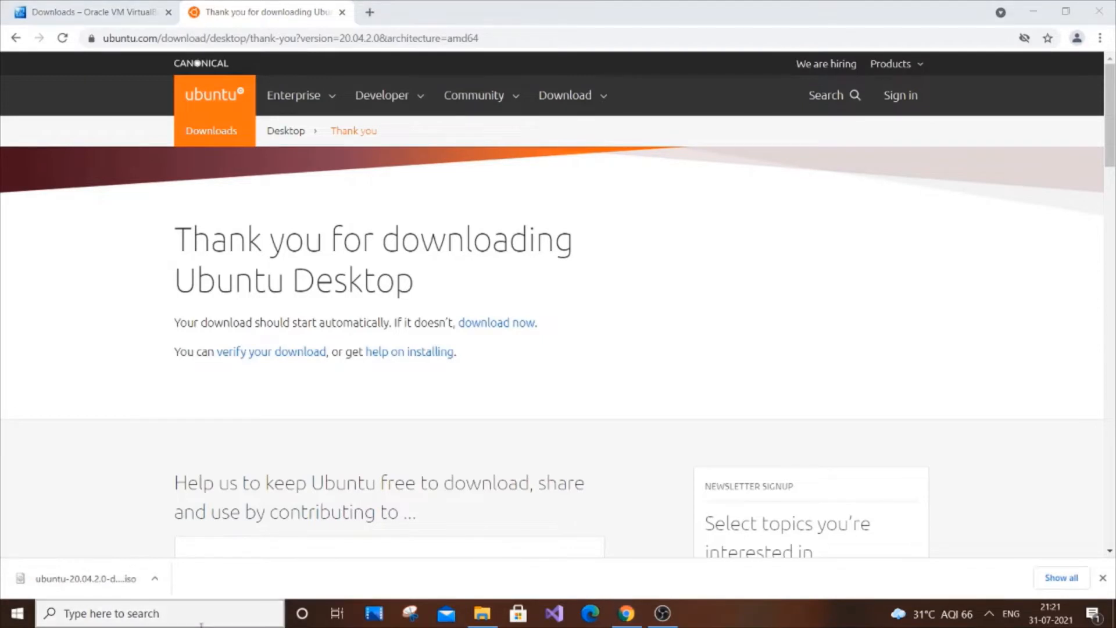
- Find Oracle VM VirtualBox on the computer, launch it, and reposition its manager window
{"action": "left_click", "coordinate": [201, 624]}
{"action": "type", "text": "virtual"}
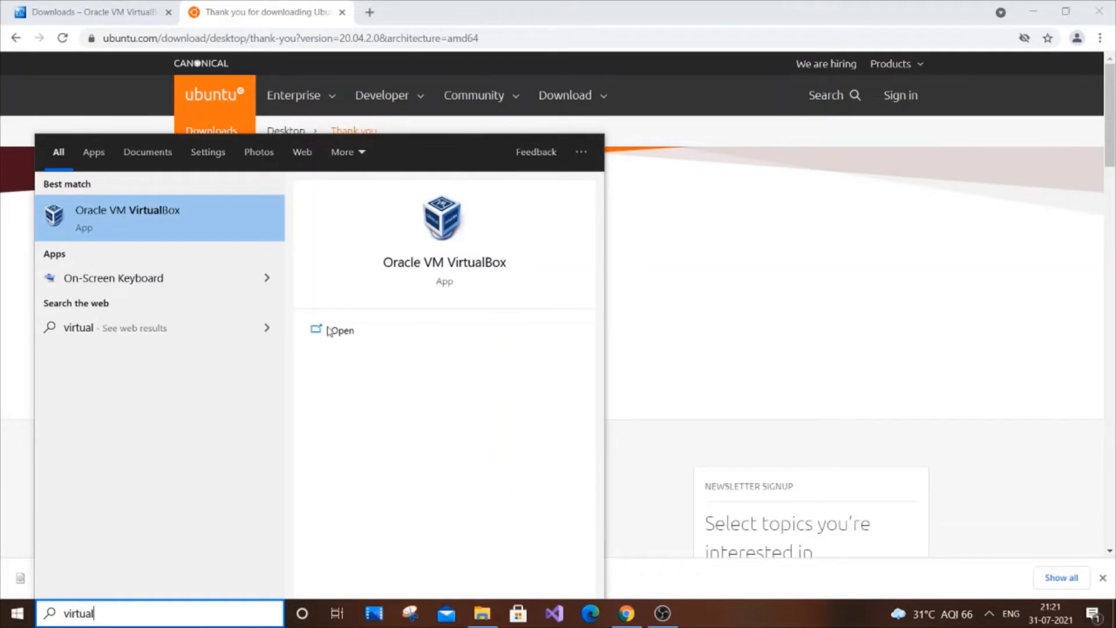
{"action": "left_click", "coordinate": [329, 330]}
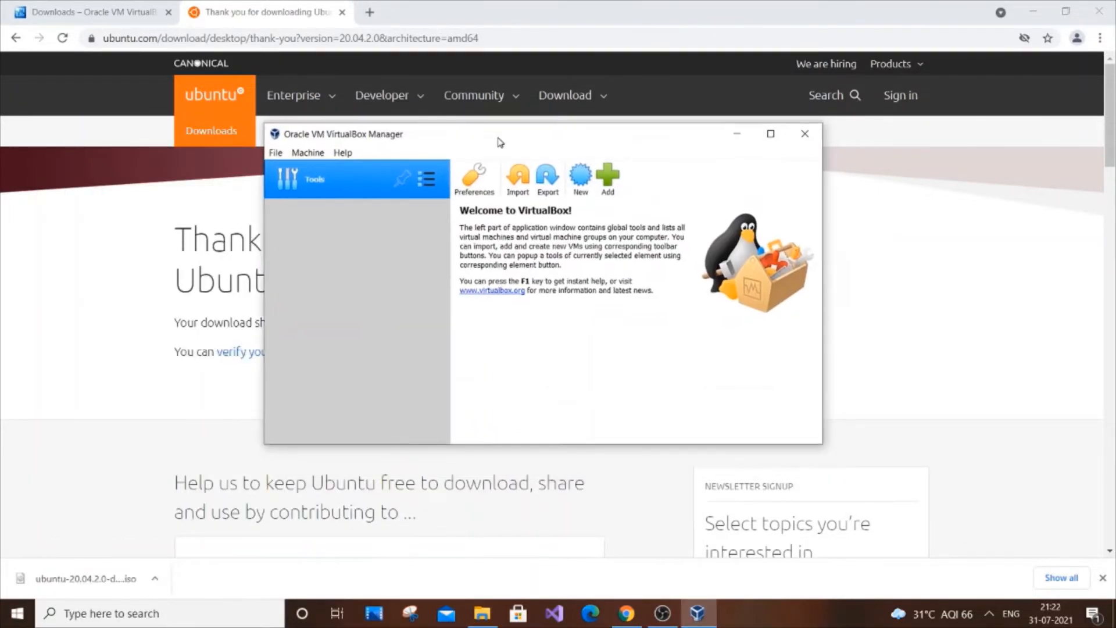
{"action": "left_click_drag", "start_coordinate": [500, 143], "coordinate": [483, 165]}
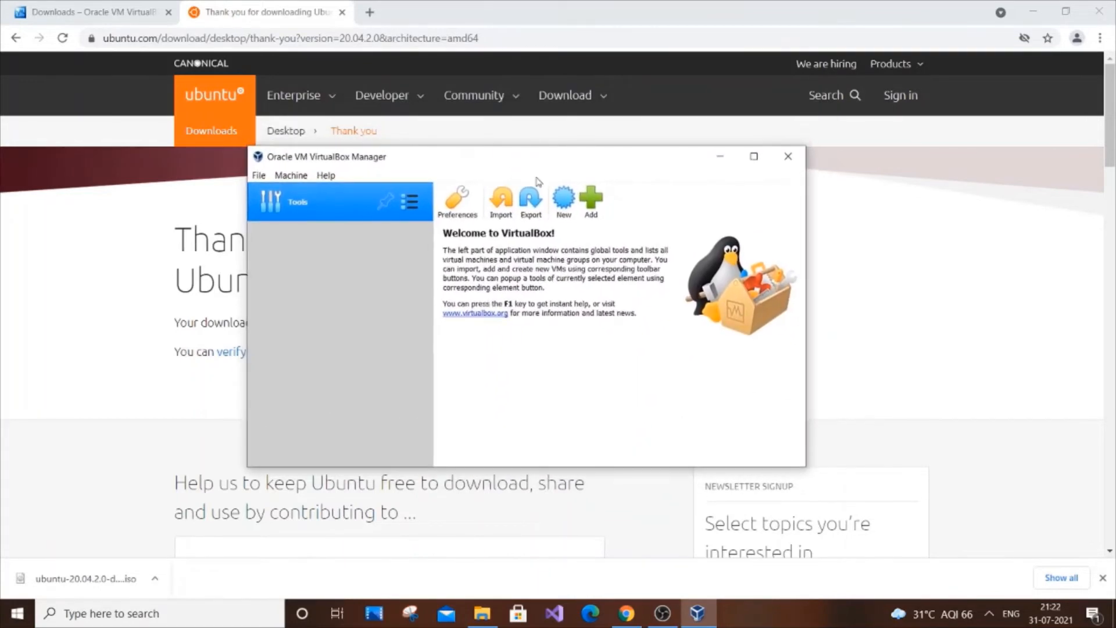
- Start a new virtual machine named "Ubuntu os" with type Linux and version Ubuntu (64-bit)
{"action": "left_click", "coordinate": [564, 201]}
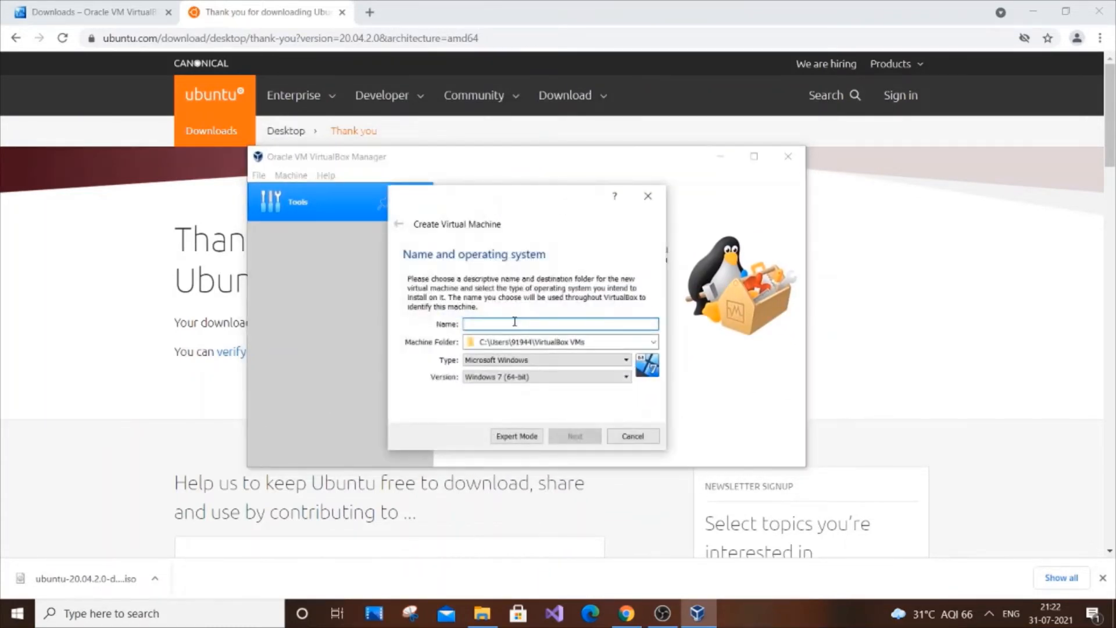
{"action": "type", "text": "U"}
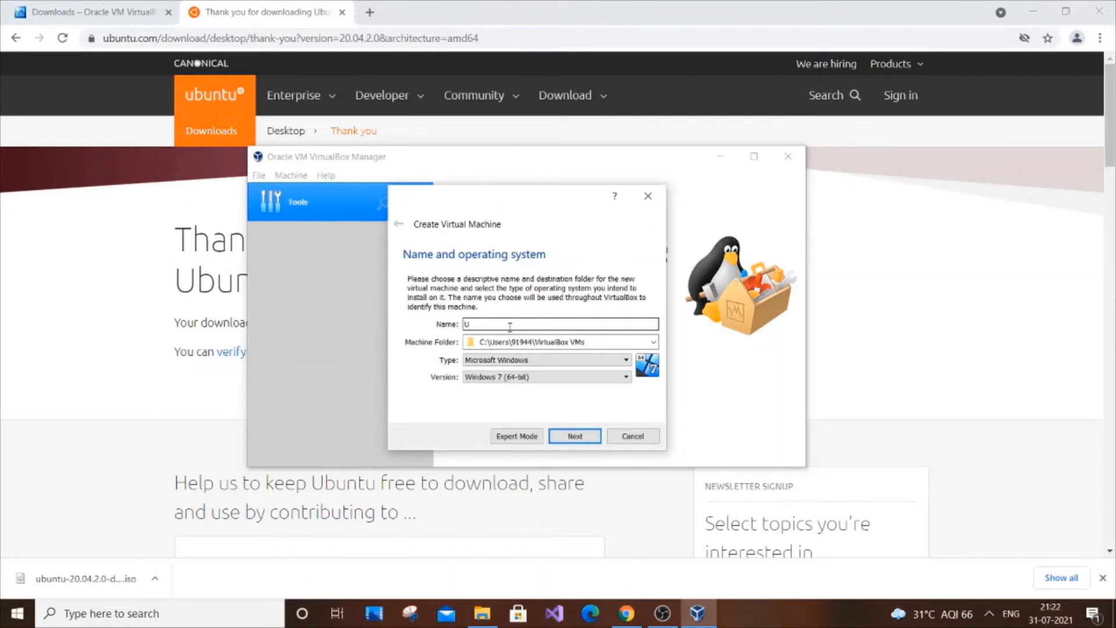
{"action": "type", "text": "buntu os"}
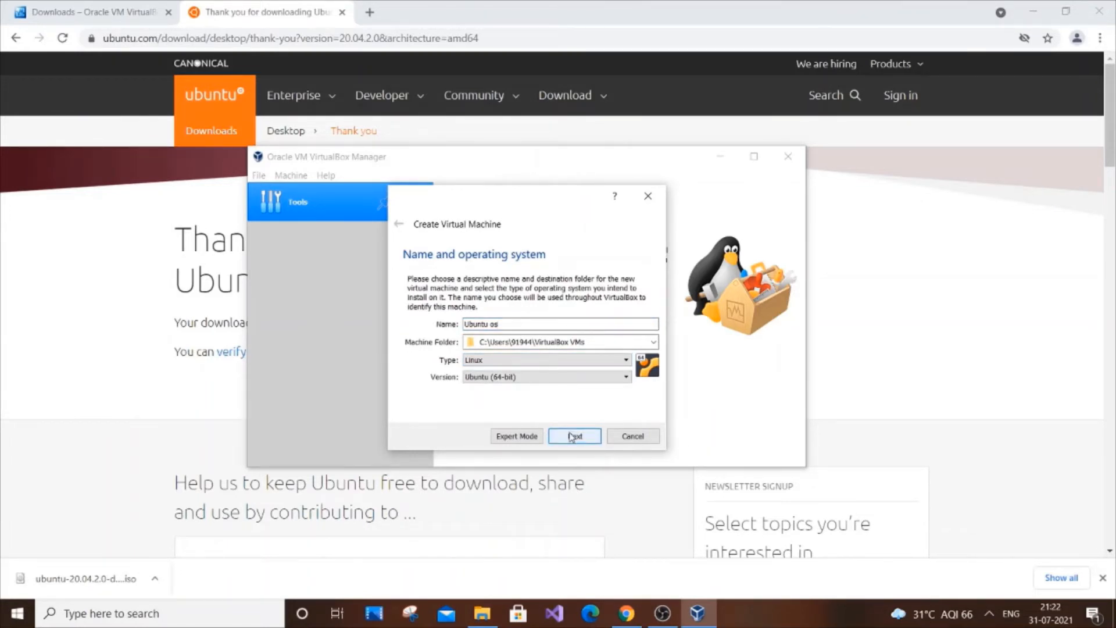
{"action": "left_click", "coordinate": [571, 437]}
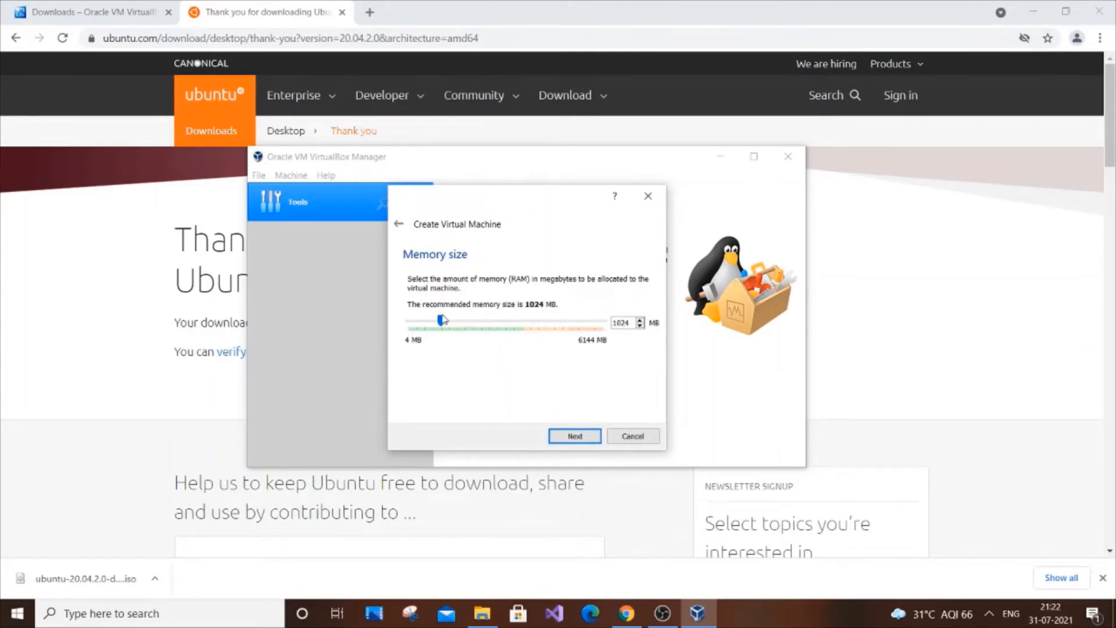
- Set the new virtual machine's memory size to 2048 MB
{"action": "left_click_drag", "start_coordinate": [442, 324], "coordinate": [462, 326]}
{"action": "left_click_drag", "start_coordinate": [463, 329], "coordinate": [478, 330]}
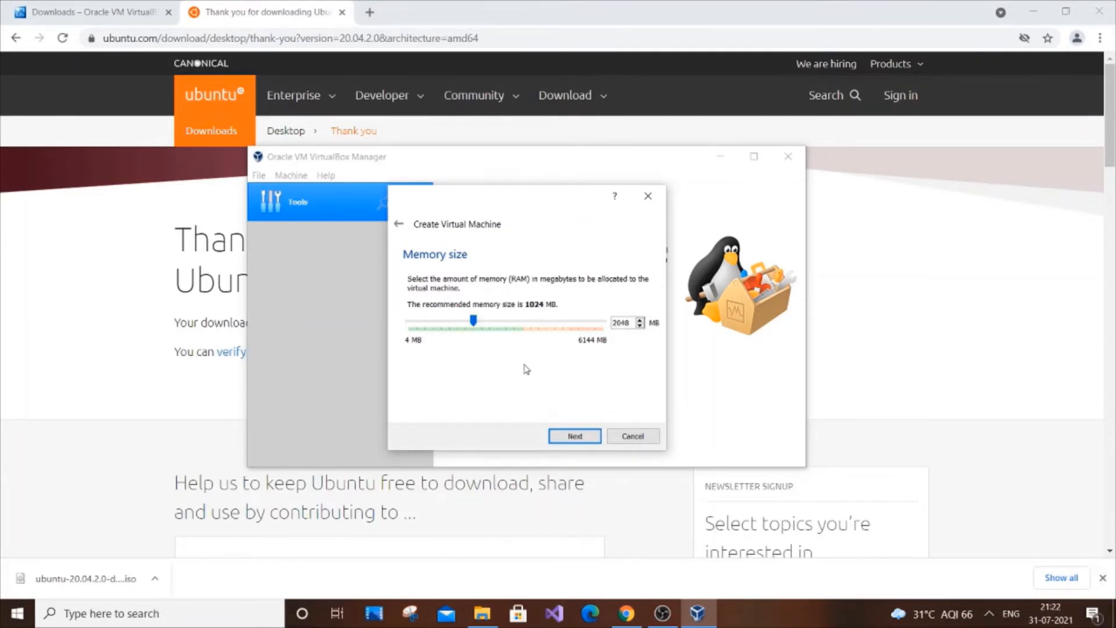
{"action": "left_click", "coordinate": [574, 436]}
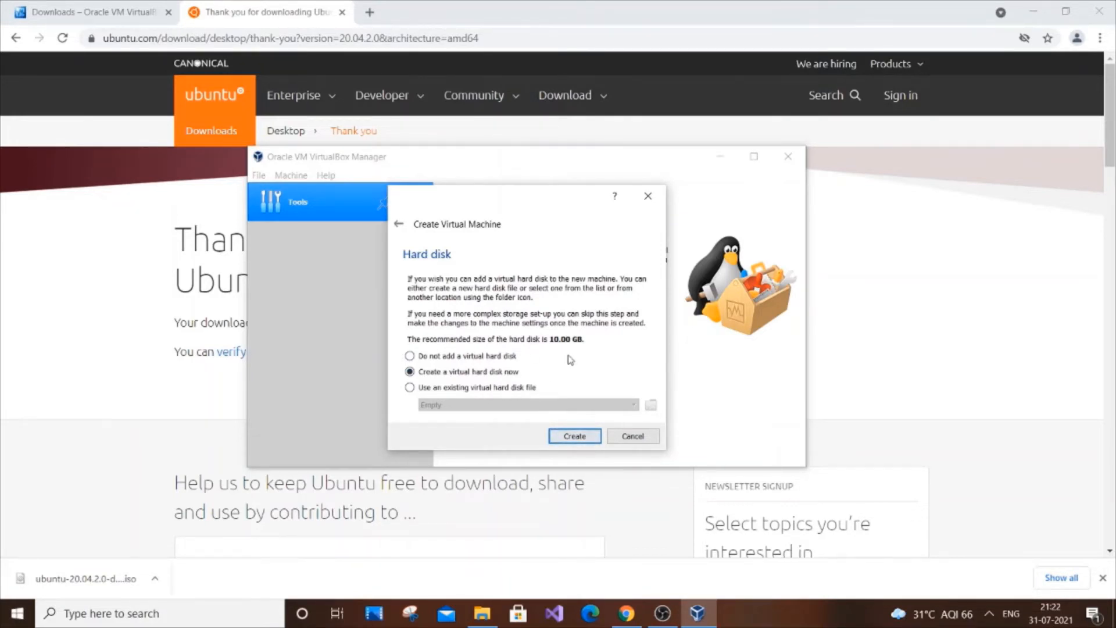
- Create a new dynamically allocated VDI virtual hard disk of 10.00 GB for the machine
{"action": "left_click", "coordinate": [562, 436]}
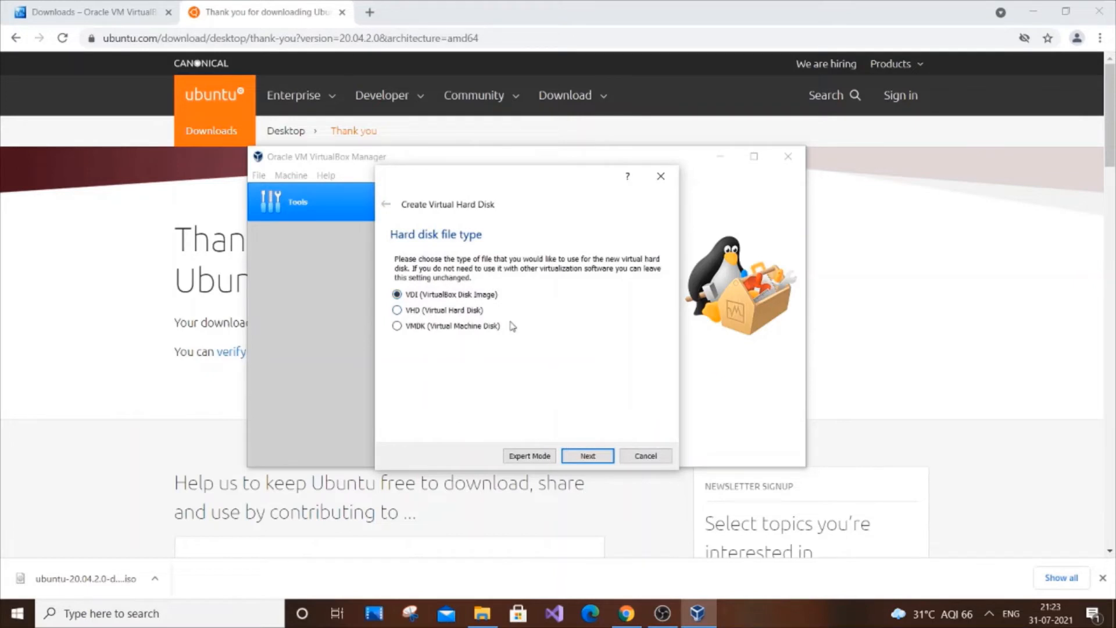
{"action": "left_click", "coordinate": [596, 456]}
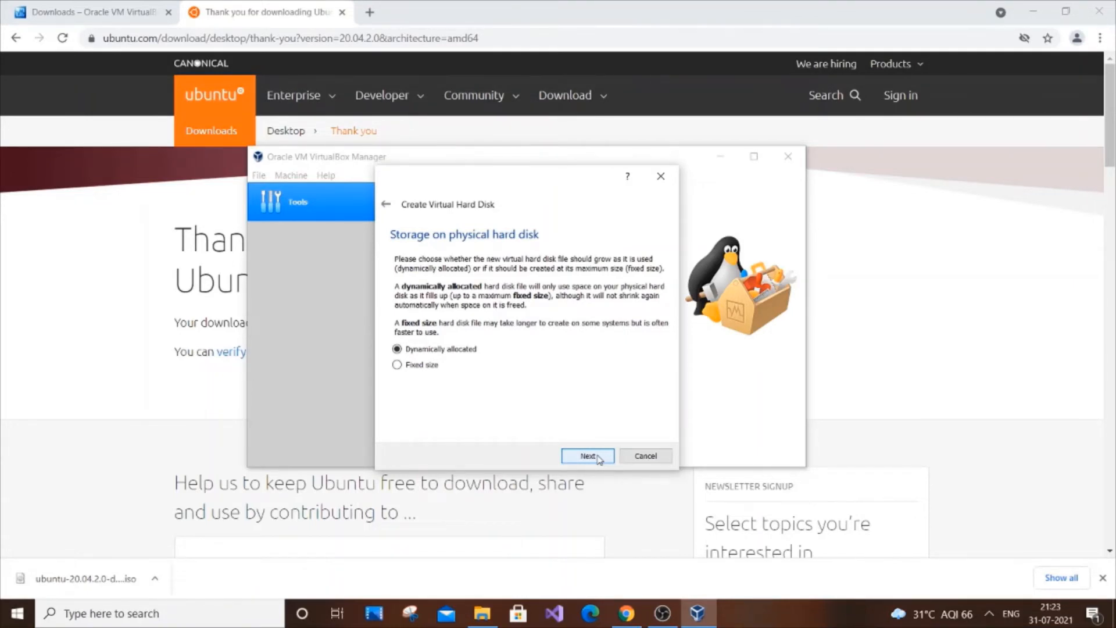
{"action": "left_click", "coordinate": [599, 460]}
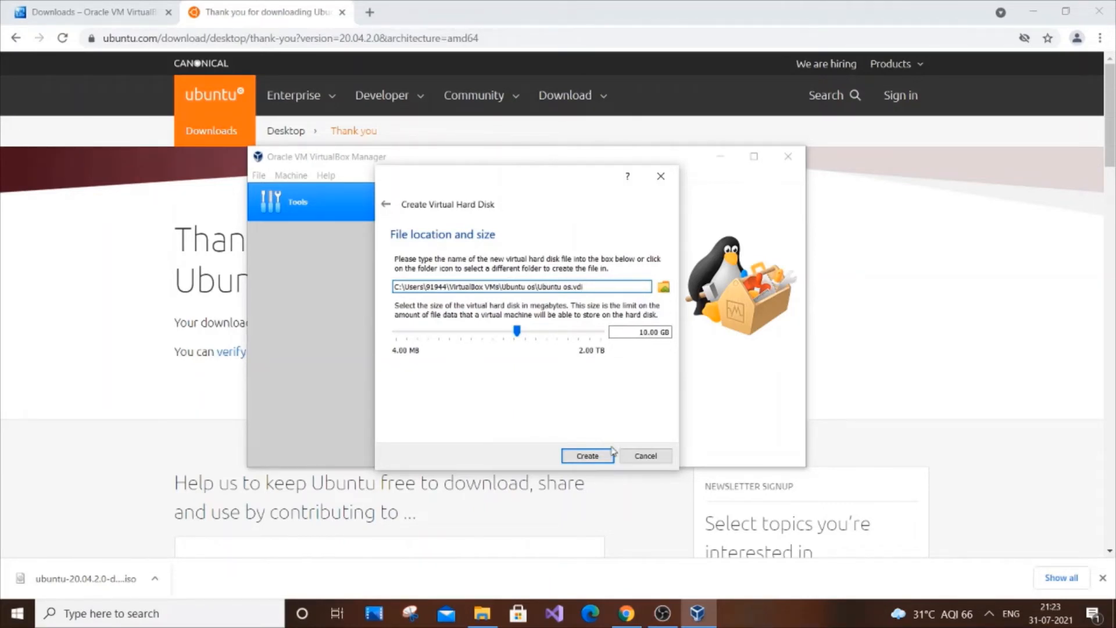
{"action": "left_click", "coordinate": [598, 459]}
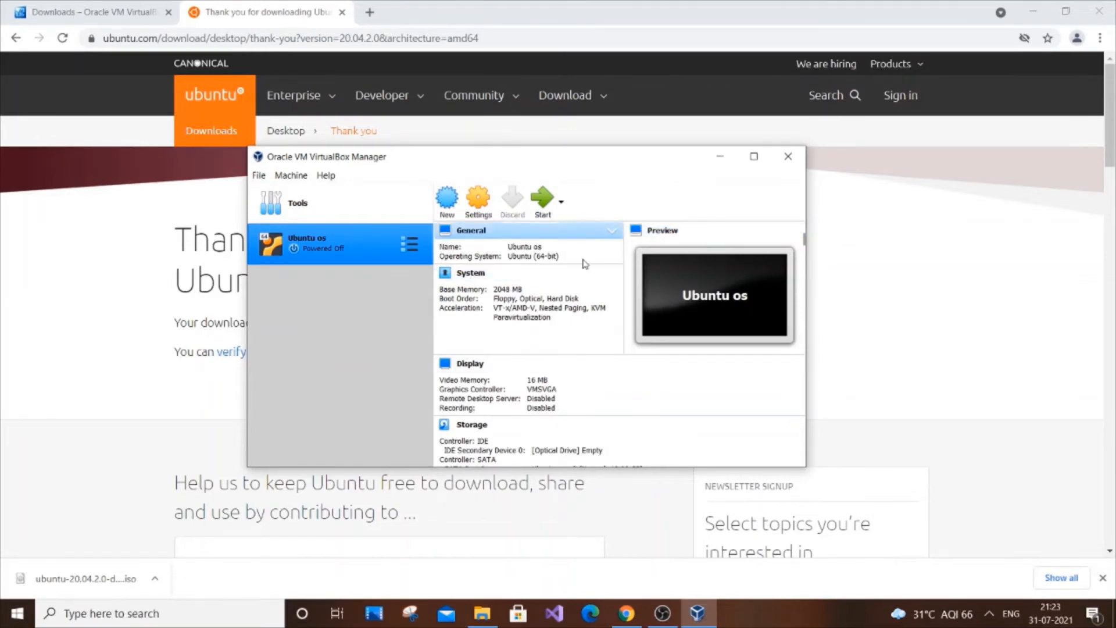
- Set both Shared Clipboard and Drag'n'Drop to Bidirectional in the Ubuntu os machine's settings
{"action": "left_click", "coordinate": [476, 216]}
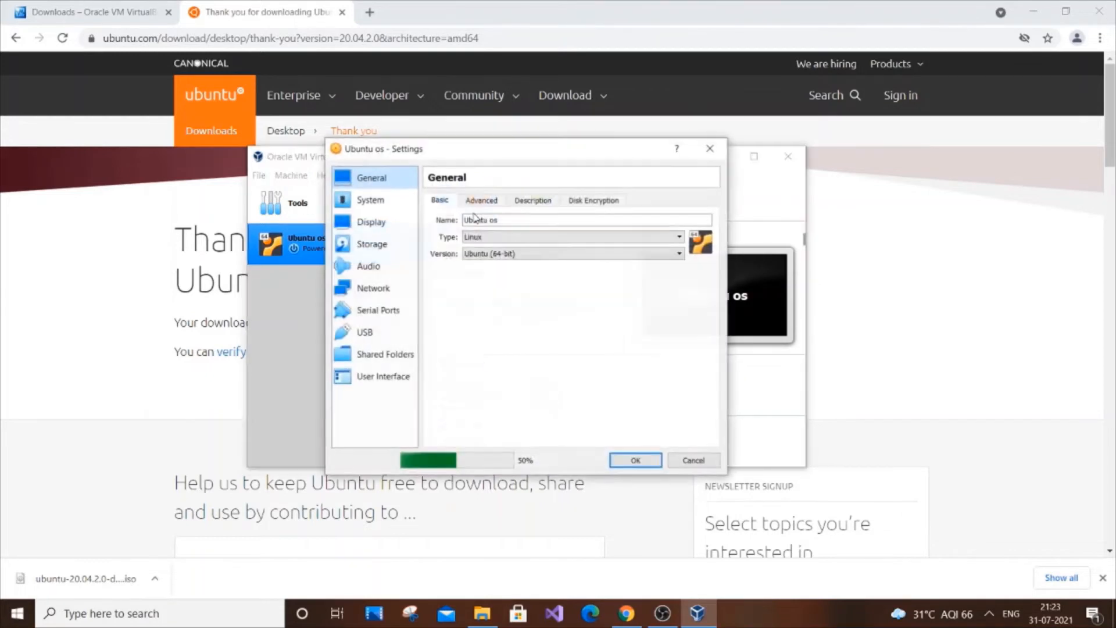
{"action": "left_click", "coordinate": [490, 206]}
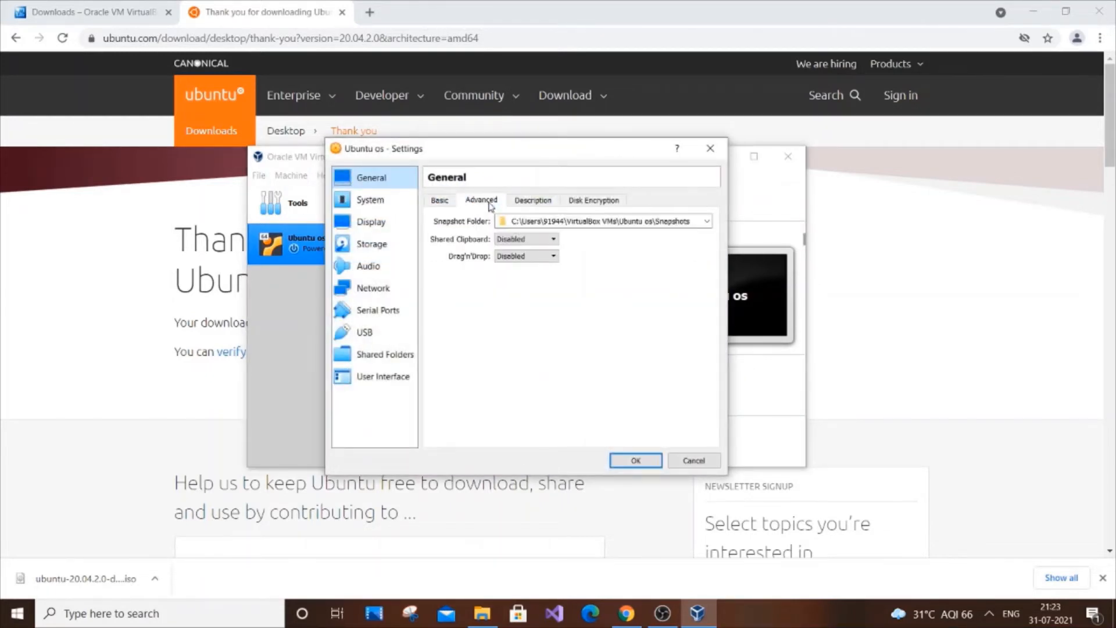
{"action": "left_click", "coordinate": [525, 240]}
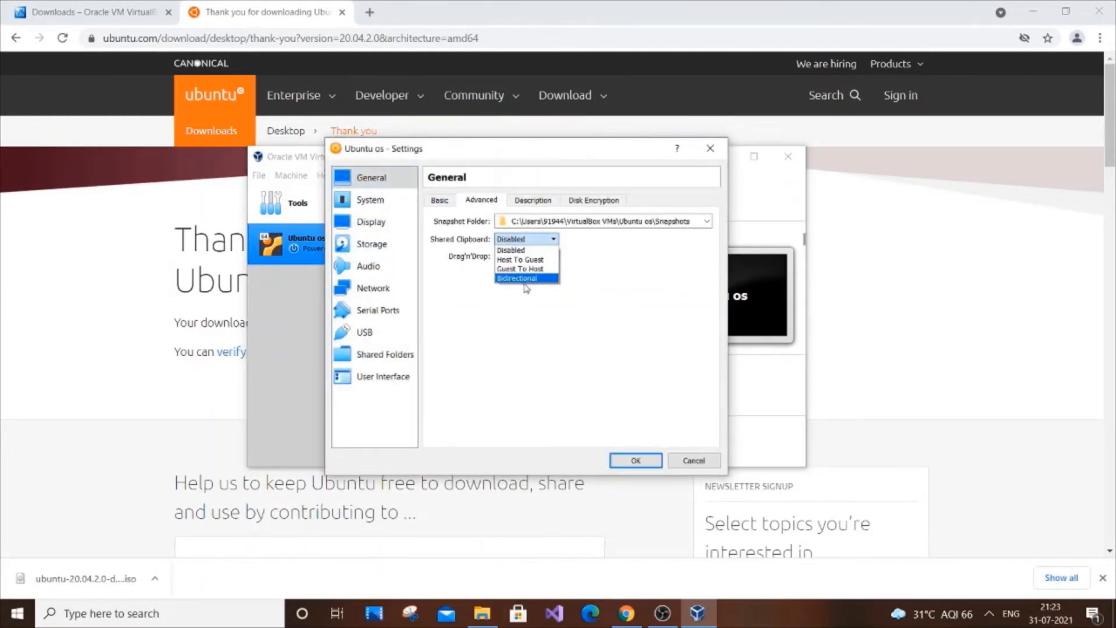
{"action": "left_click", "coordinate": [525, 288]}
{"action": "left_click", "coordinate": [528, 239]}
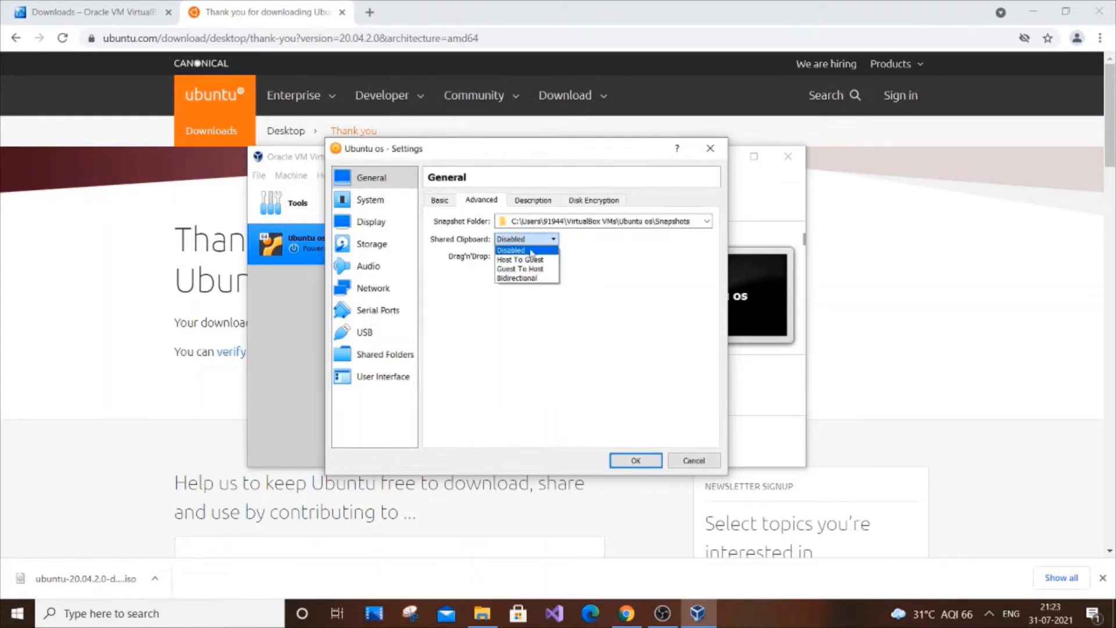
{"action": "left_click", "coordinate": [536, 278]}
{"action": "left_click", "coordinate": [535, 256]}
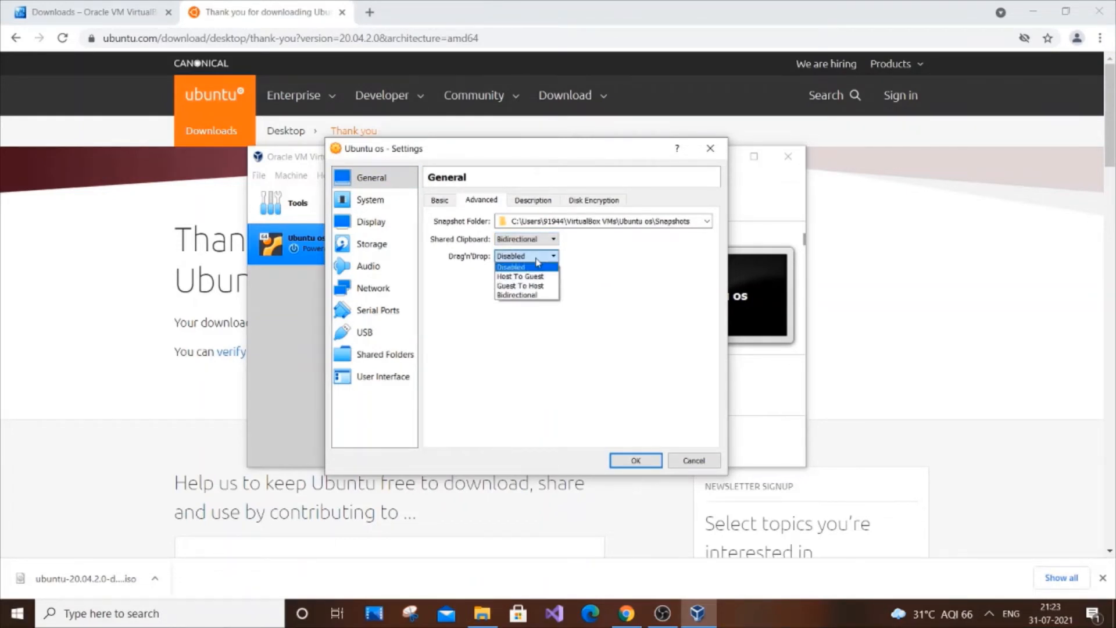
{"action": "left_click", "coordinate": [534, 295]}
- Set the virtual machine's processor count to 2 CPUs
{"action": "left_click", "coordinate": [372, 200]}
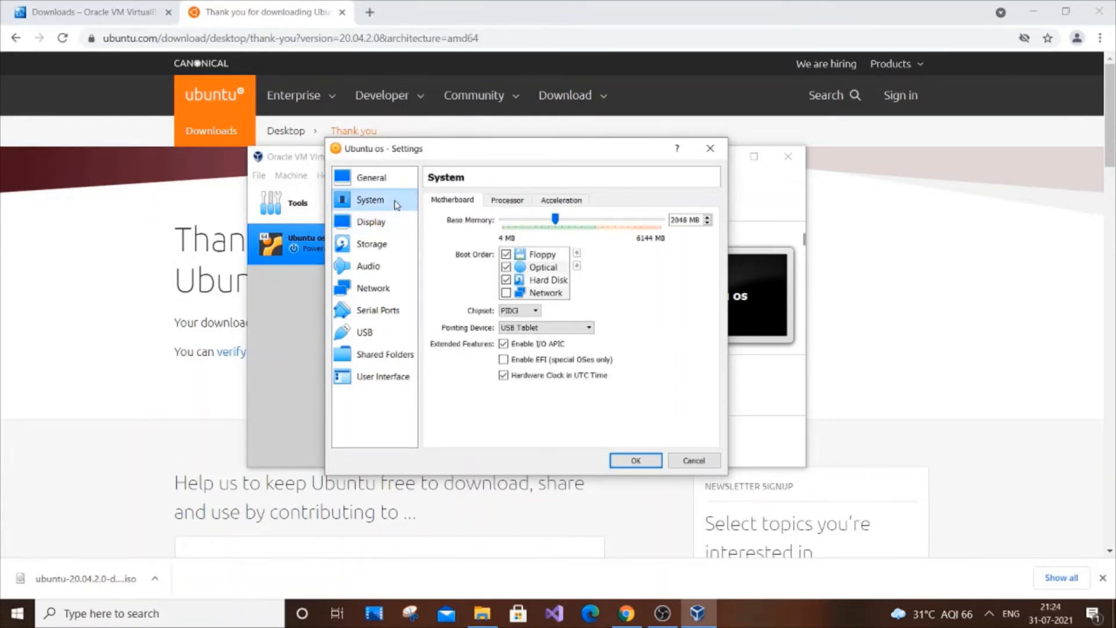
{"action": "left_click", "coordinate": [521, 204]}
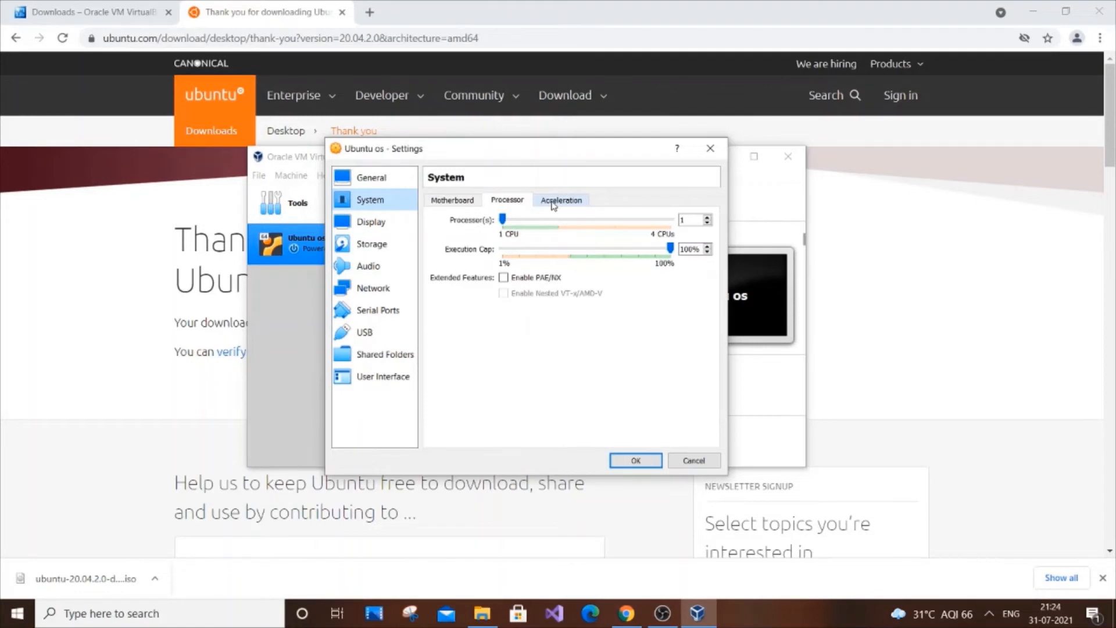
{"action": "left_click", "coordinate": [510, 221]}
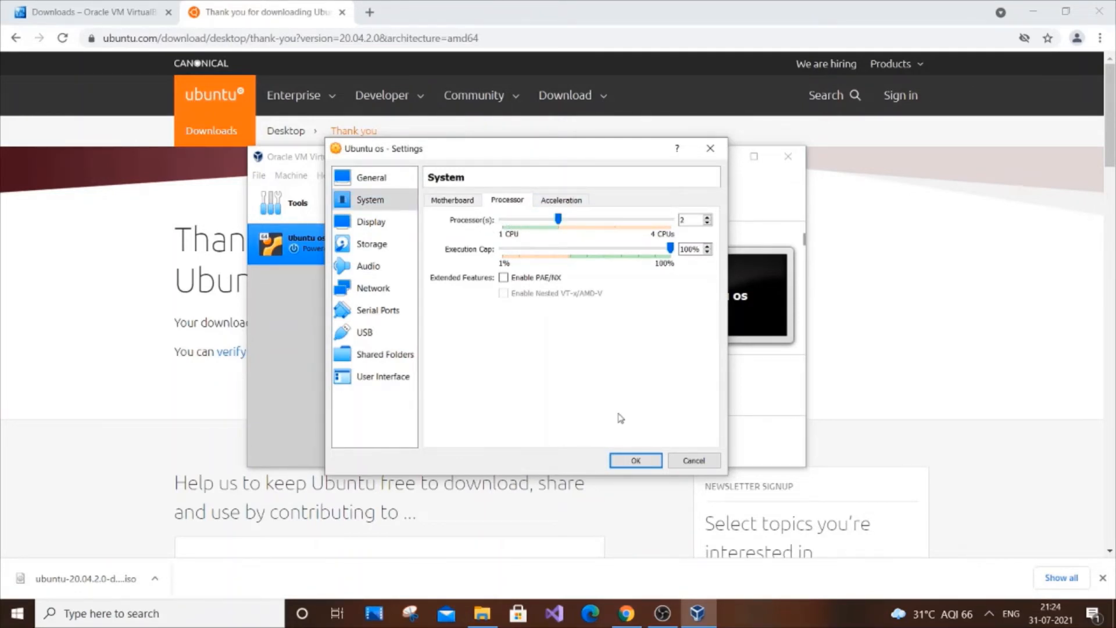
- Attach ubuntu-20.04.2.0-desktop-amd64 from Downloads to the machine's empty IDE optical drive and save the settings
{"action": "left_click", "coordinate": [378, 243]}
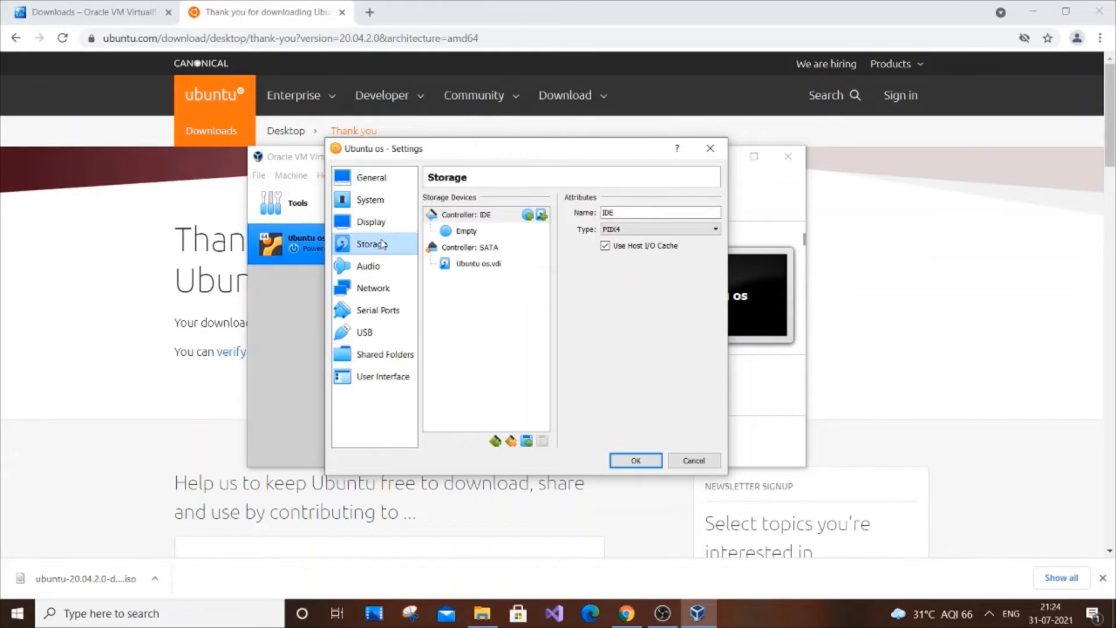
{"action": "left_click", "coordinate": [481, 230]}
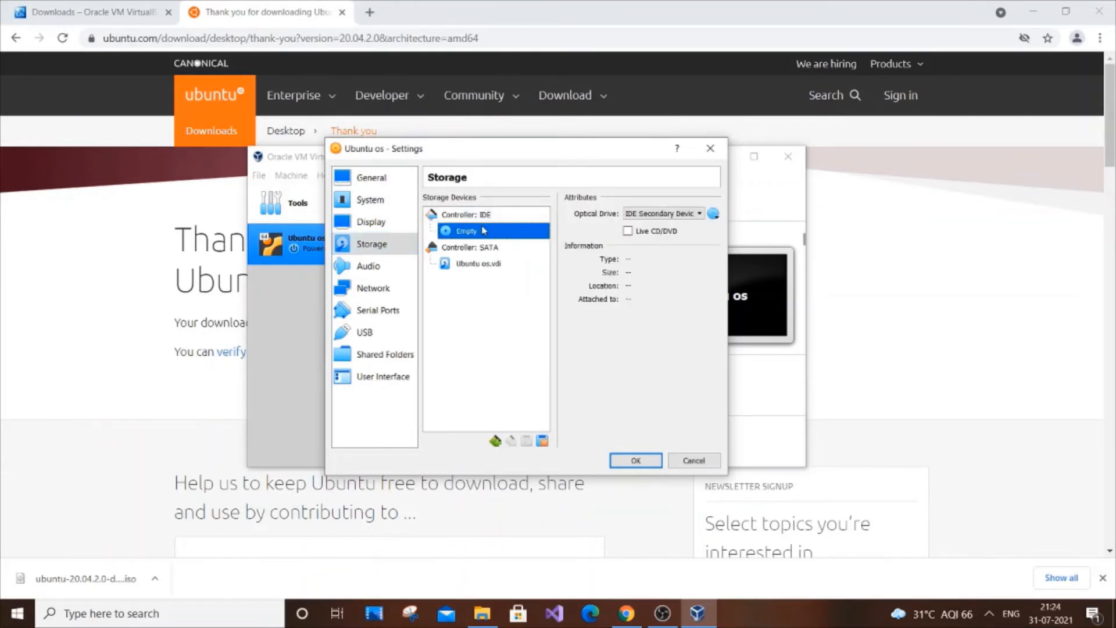
{"action": "left_click", "coordinate": [713, 213]}
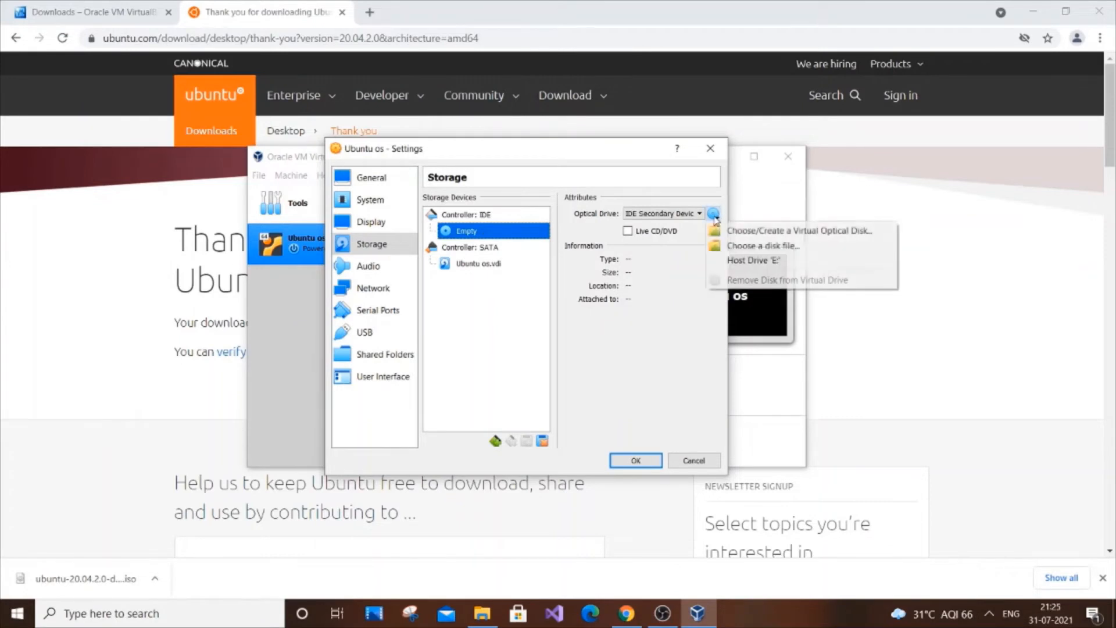
{"action": "left_click", "coordinate": [728, 247]}
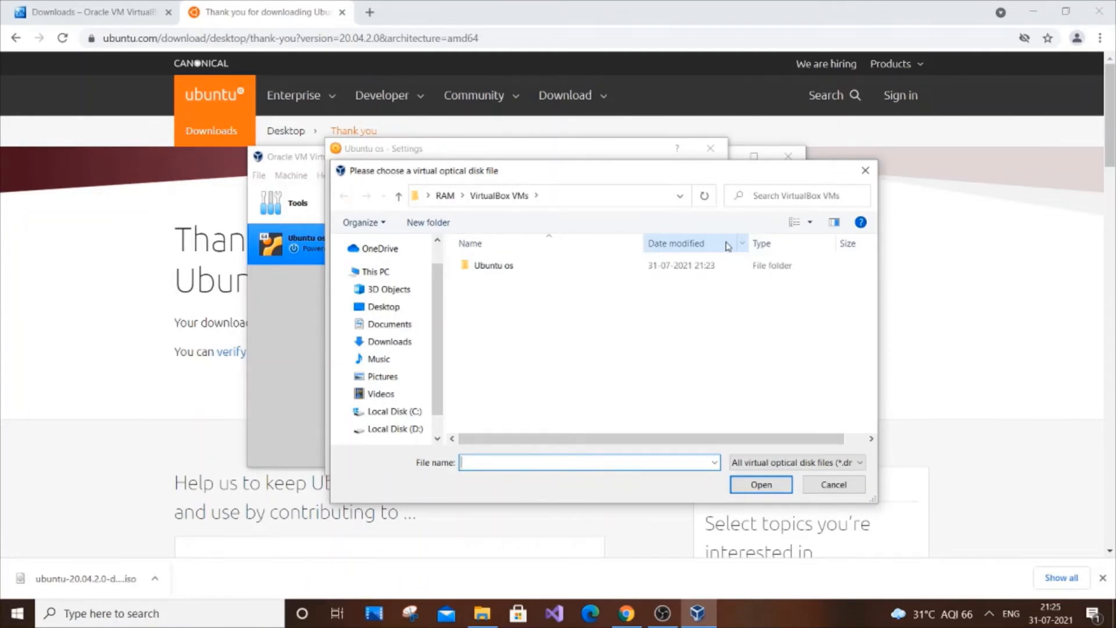
{"action": "left_click", "coordinate": [397, 343]}
{"action": "left_click", "coordinate": [503, 283]}
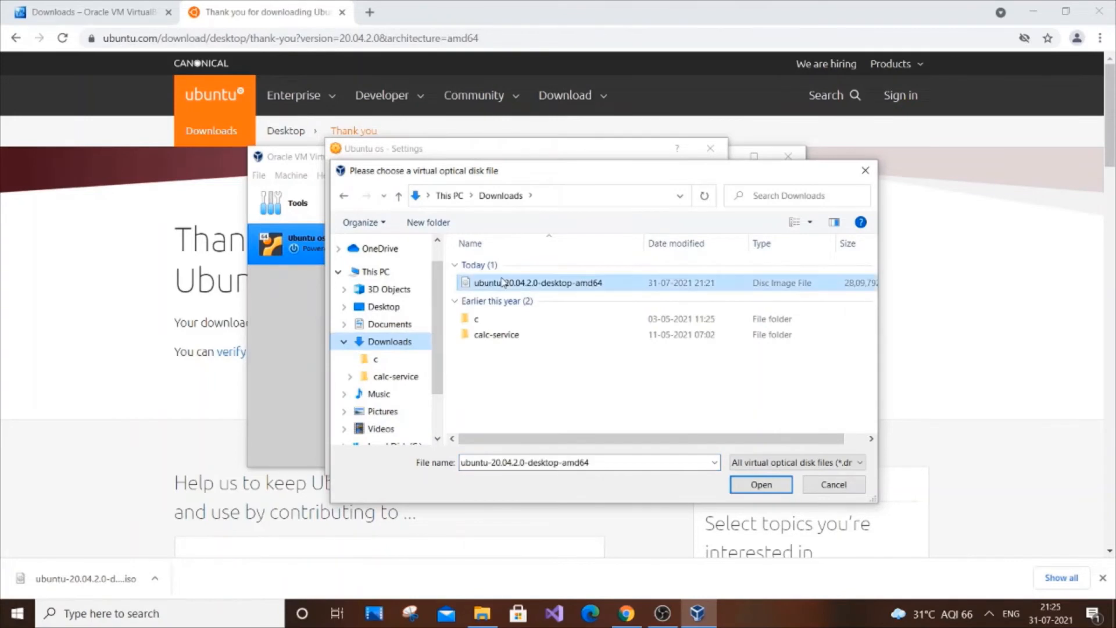
{"action": "left_click", "coordinate": [764, 486]}
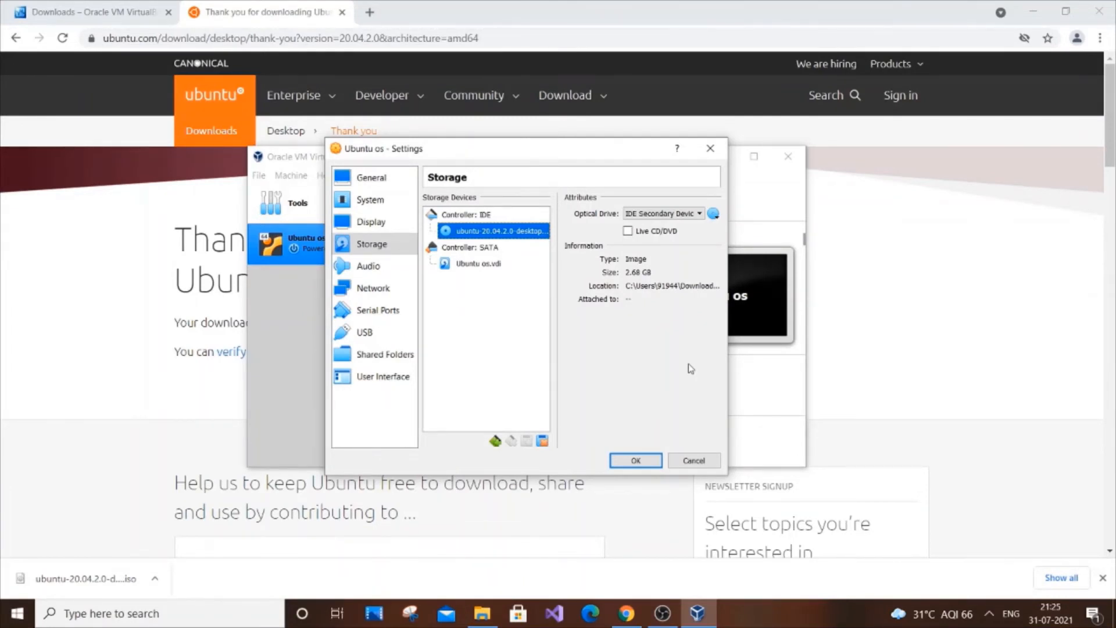
{"action": "left_click", "coordinate": [638, 461]}
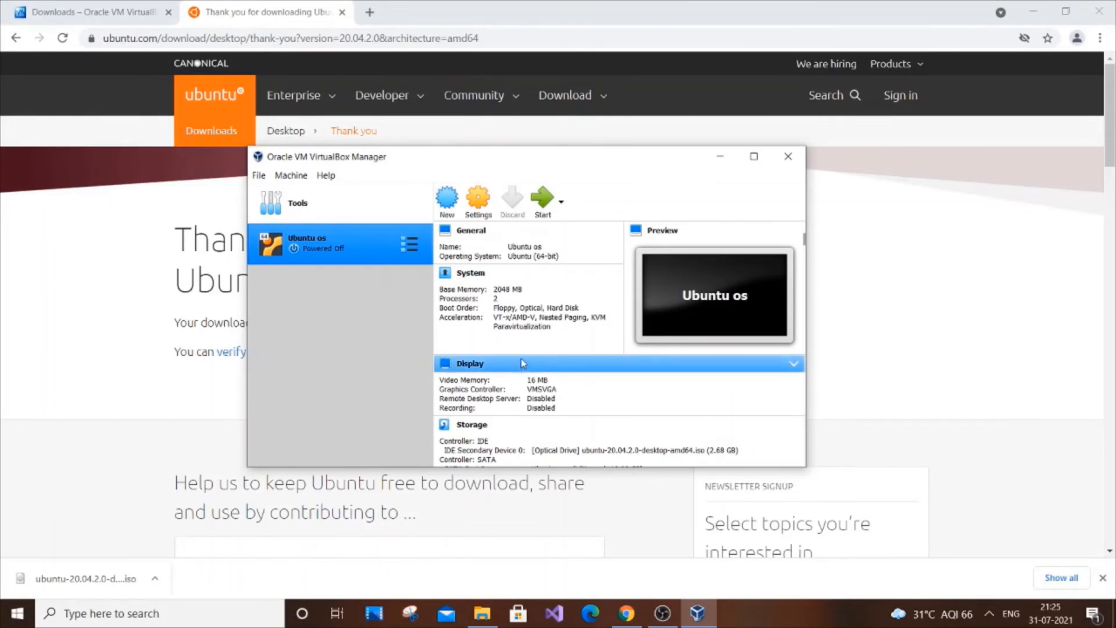
- Start the Ubuntu os machine and begin installing Ubuntu with English (US) keyboard layout, Normal installation, update downloads and third-party software
{"action": "left_click", "coordinate": [541, 201]}
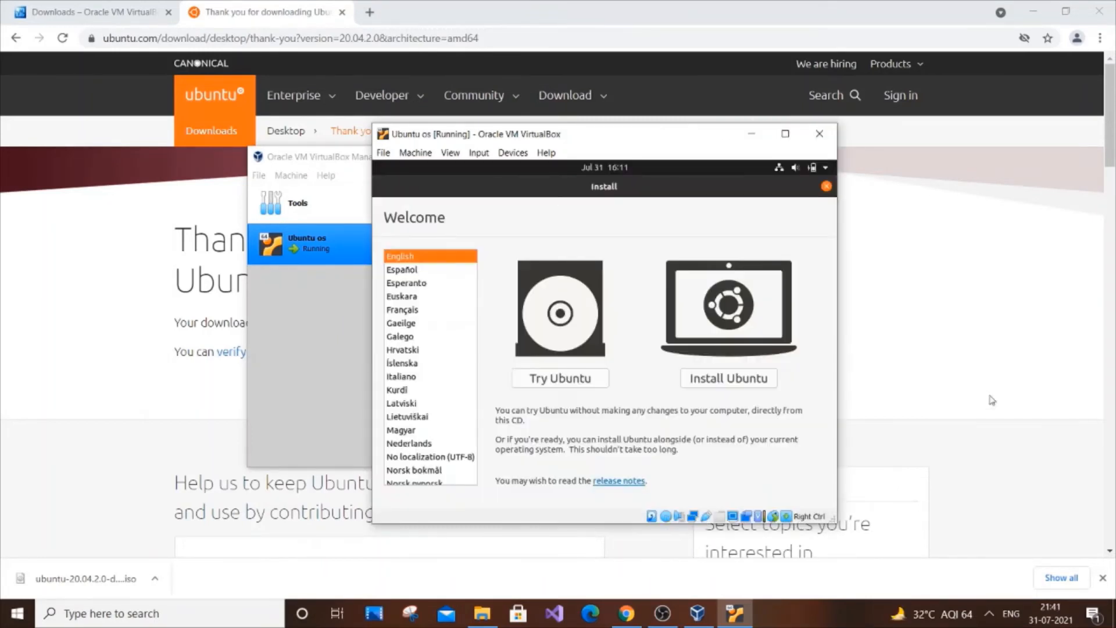
{"action": "left_click", "coordinate": [719, 381]}
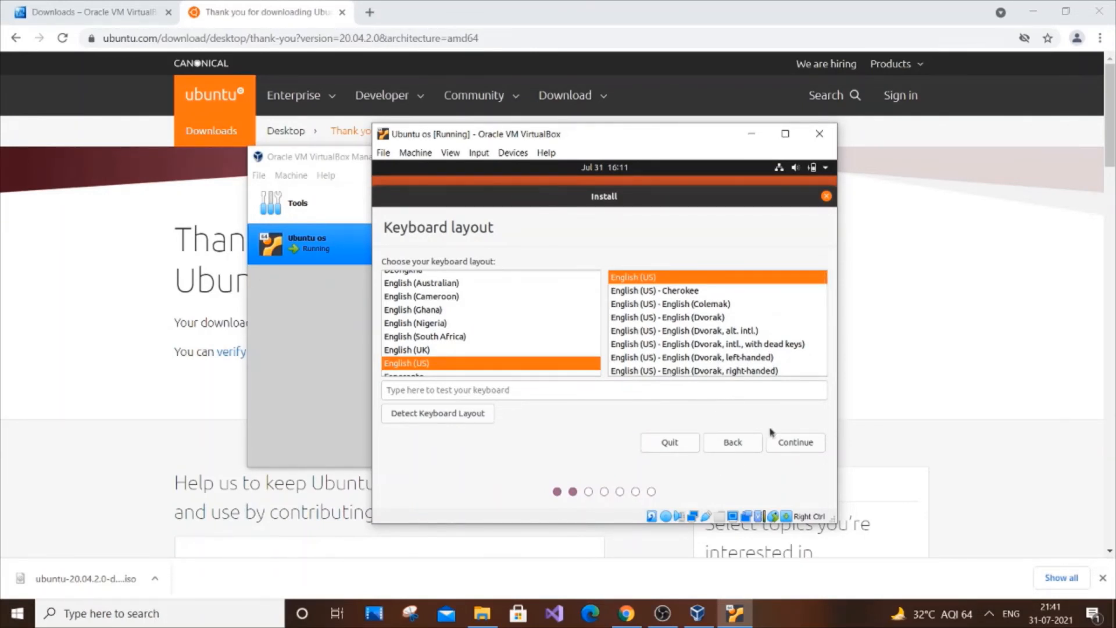
{"action": "left_click", "coordinate": [796, 443]}
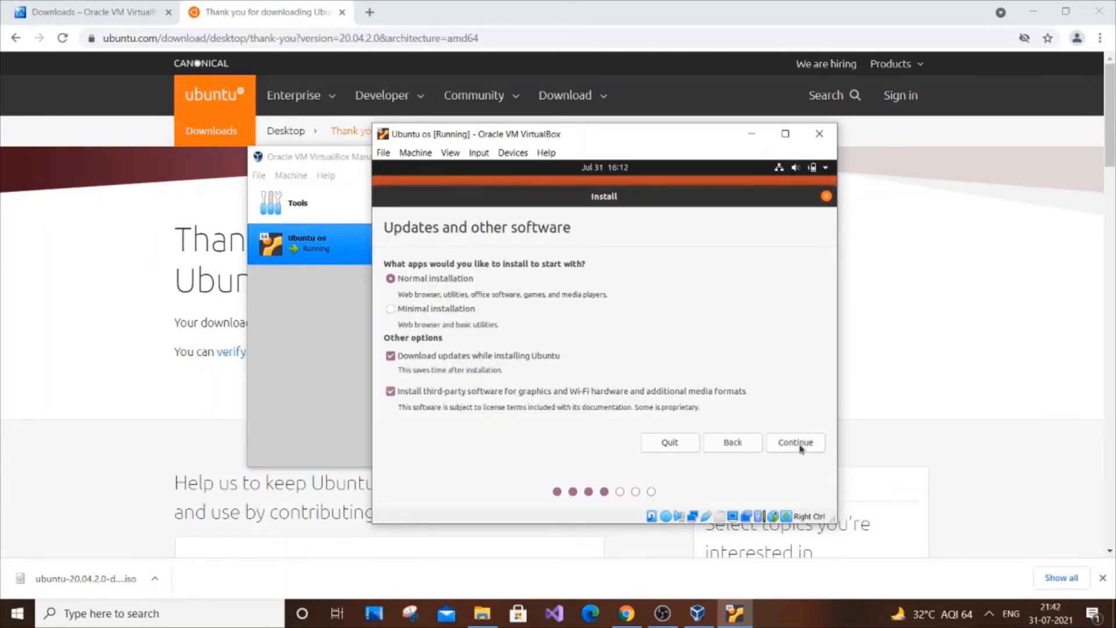
{"action": "left_click", "coordinate": [800, 445]}
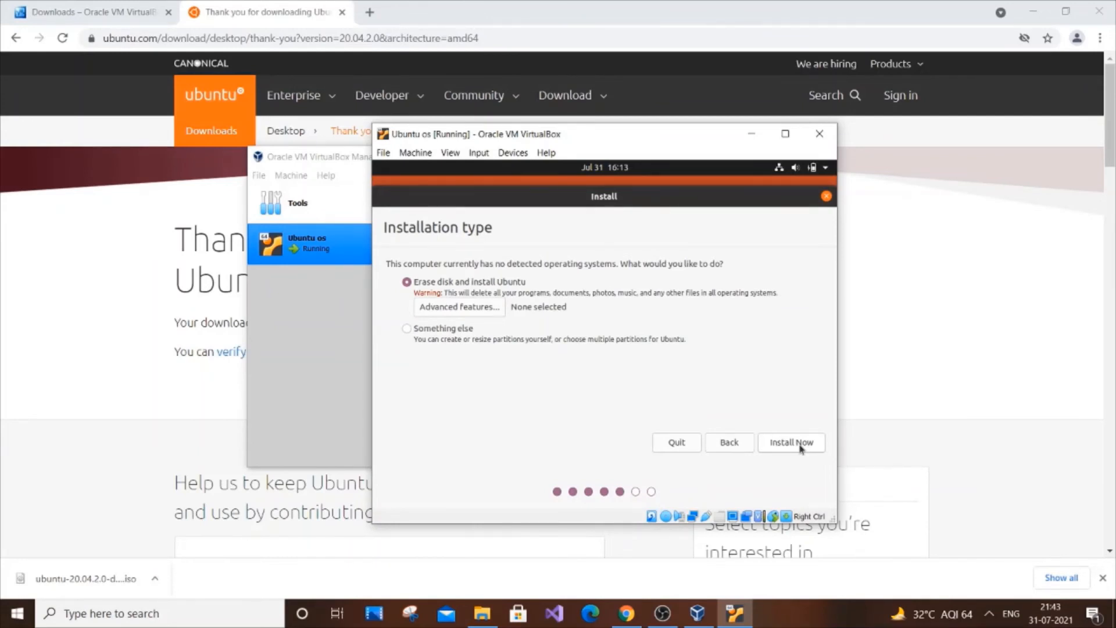
- Install Ubuntu with the erase-disk option, approve writing the disk changes, and accept Kolkata as the location
{"action": "left_click", "coordinate": [791, 444]}
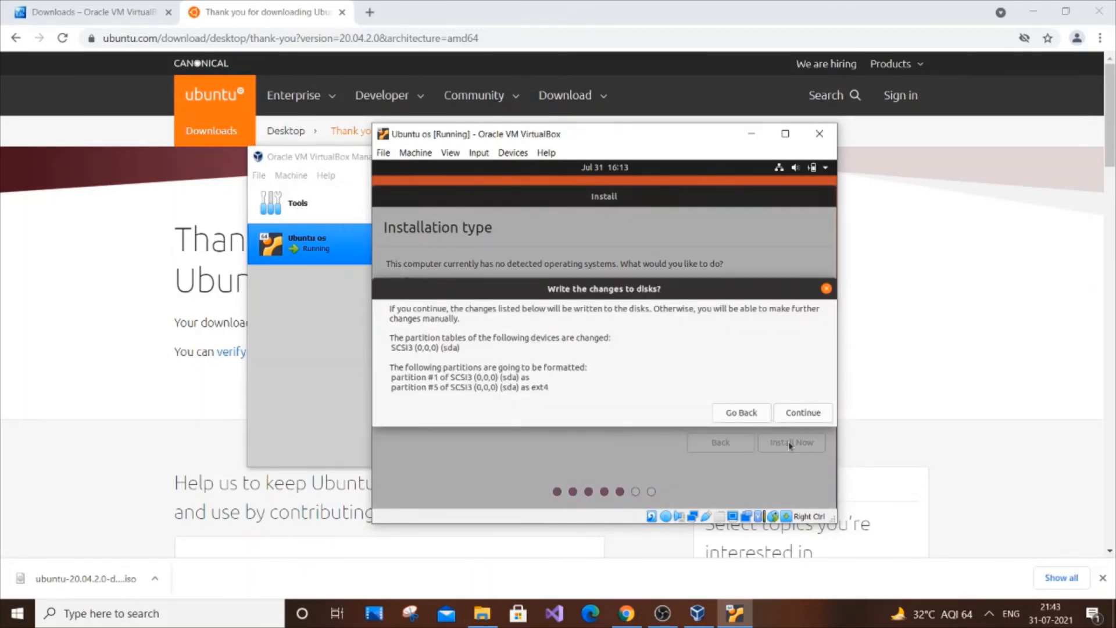
{"action": "left_click", "coordinate": [803, 412]}
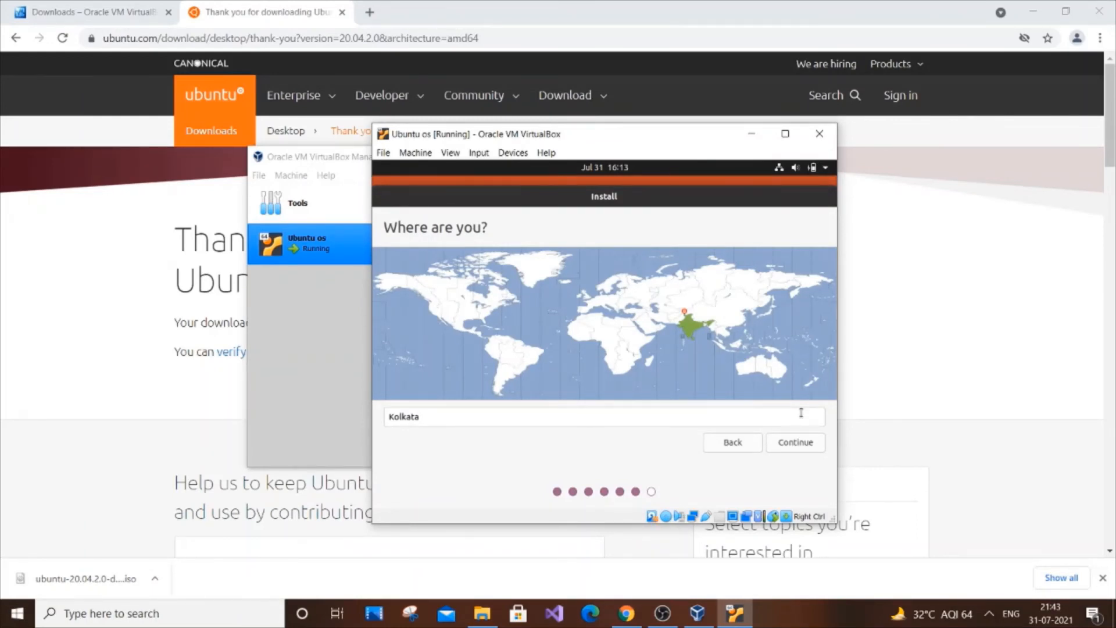
{"action": "left_click", "coordinate": [795, 442]}
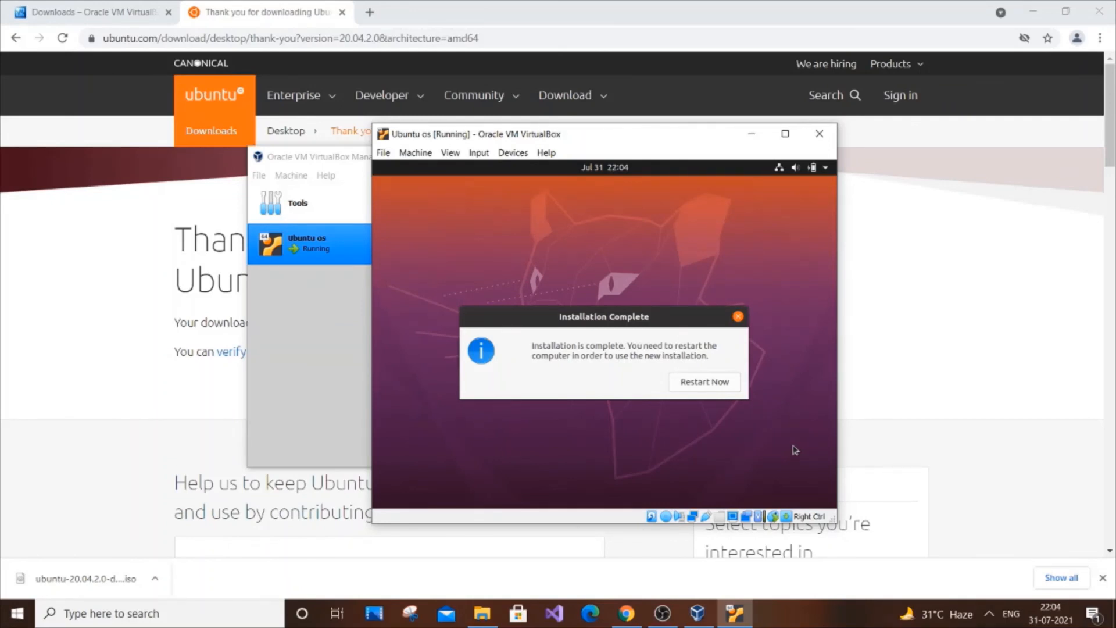
- Restart the machine into the new installation and complete the Ubuntu welcome setup, skipping Livepatch and agreeing to send system info to Canonical
{"action": "left_click", "coordinate": [694, 386]}
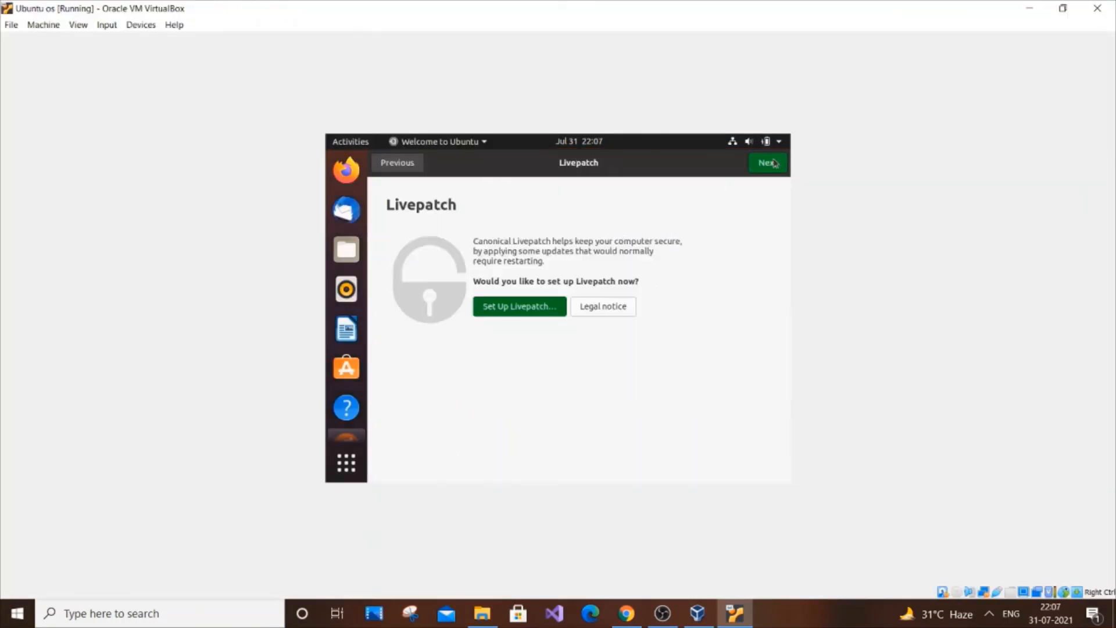
{"action": "left_click", "coordinate": [775, 164]}
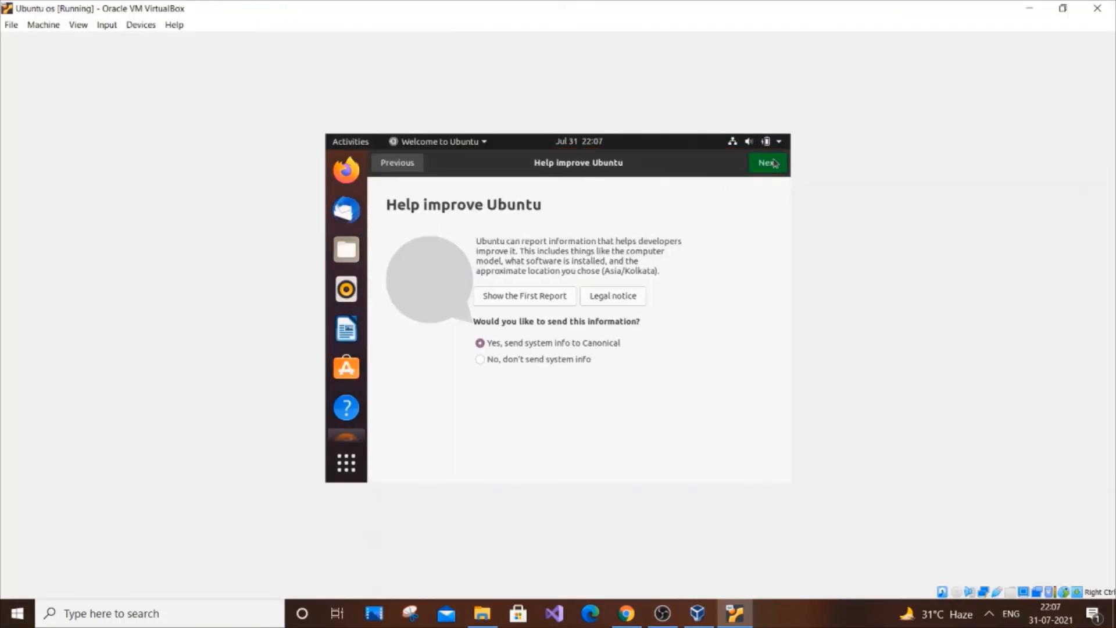
{"action": "left_click", "coordinate": [774, 164]}
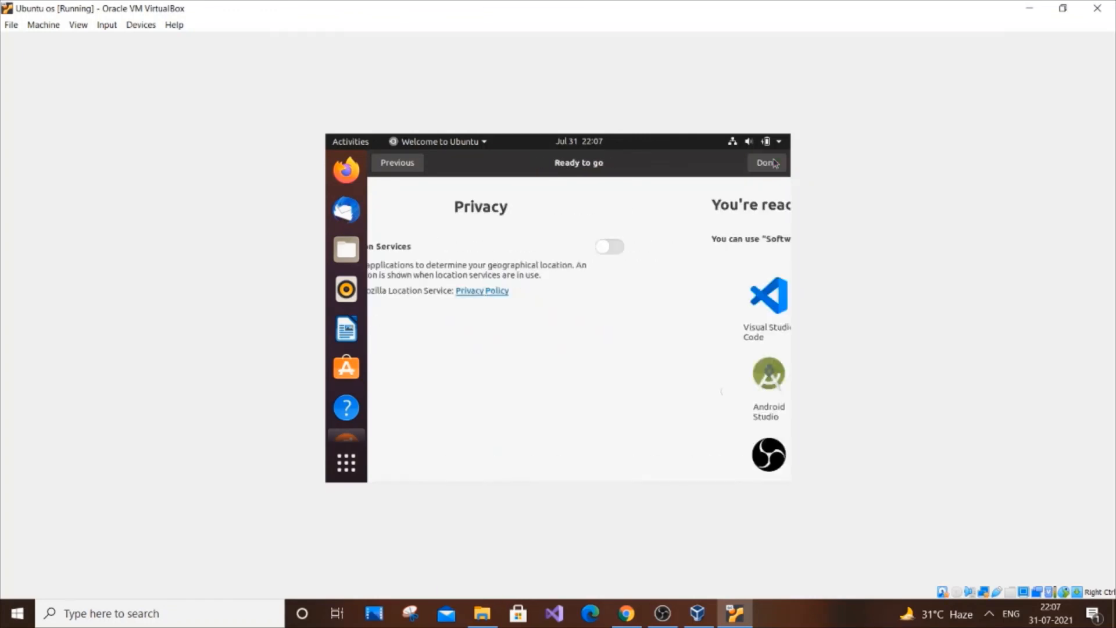
{"action": "left_click", "coordinate": [766, 162]}
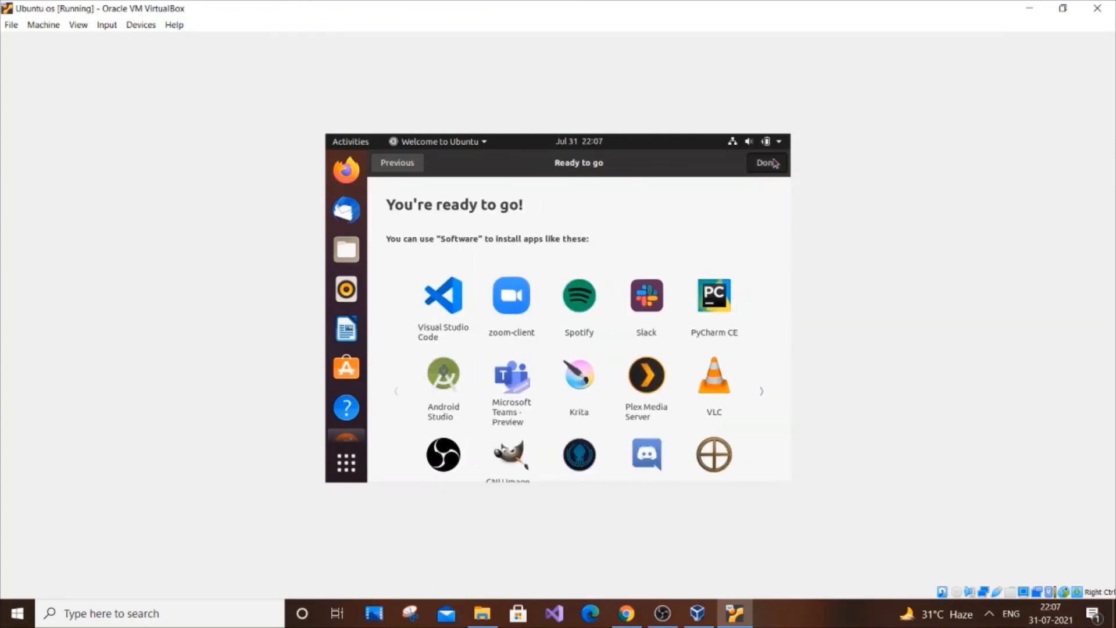